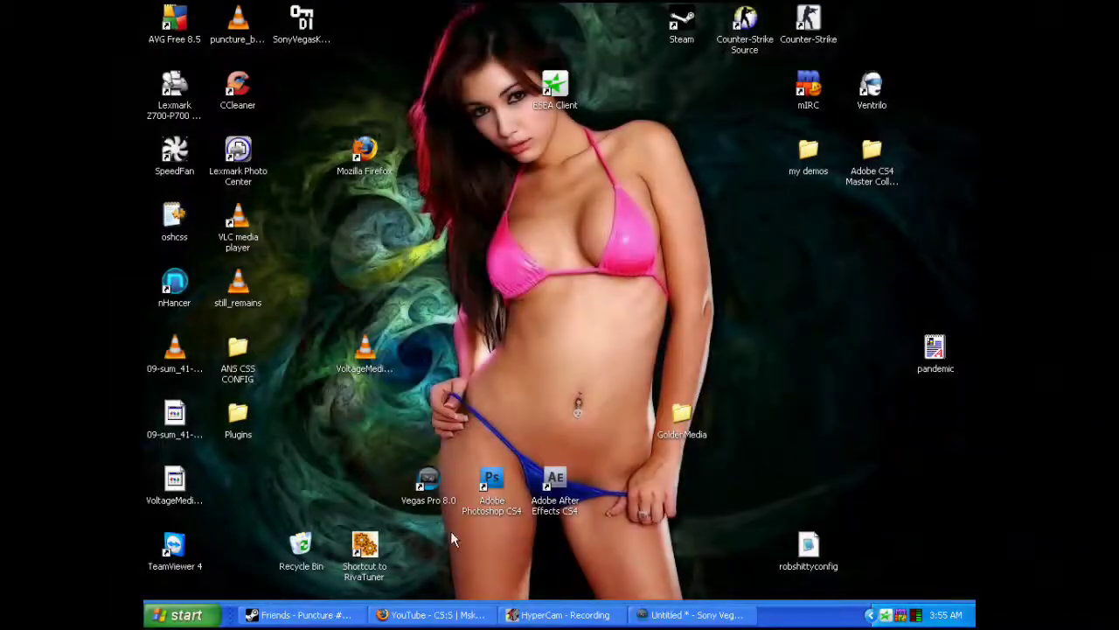
Return to the YouTube page and expand all 9 comments on the CS:S Mski Sick Triple video
click(435, 614)
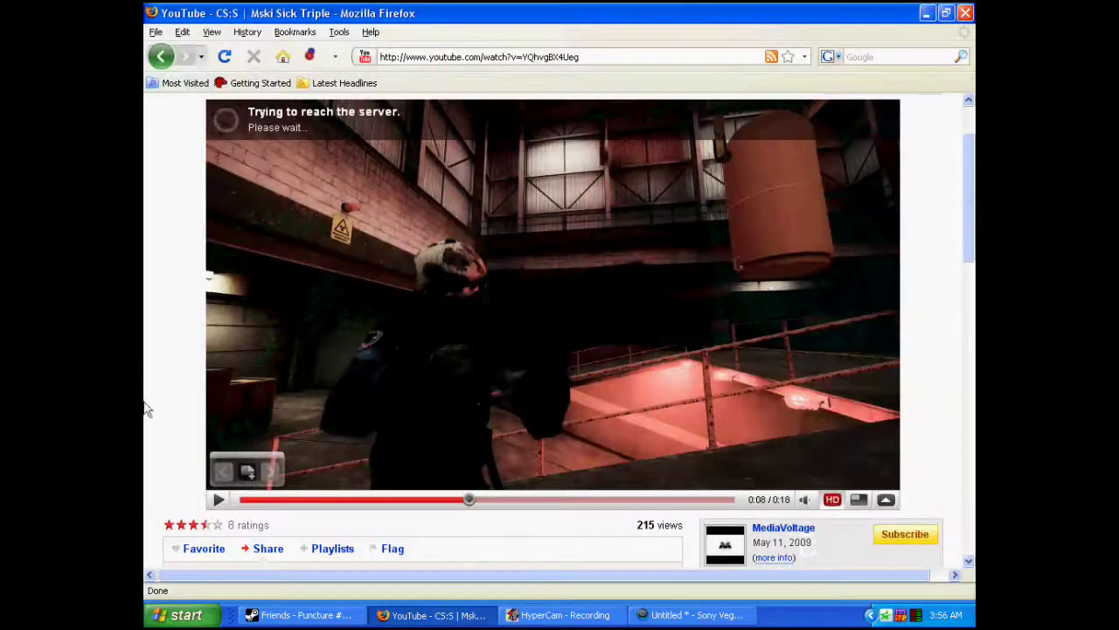
scroll(147, 393, down, 7)
scroll(146, 392, down, 6)
scroll(146, 392, up, 1)
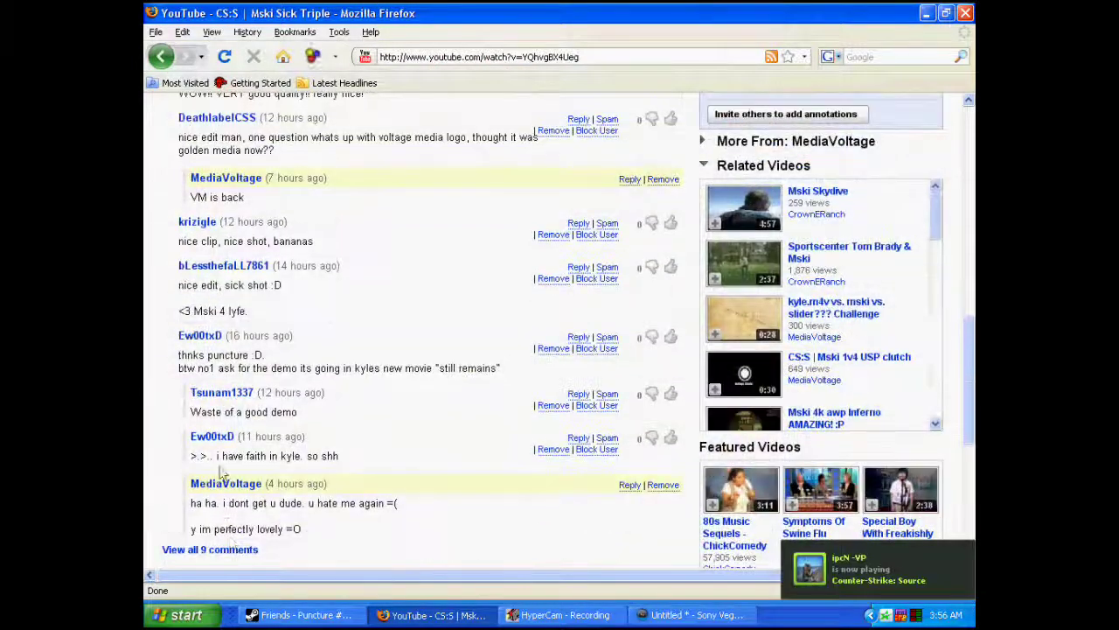
click(229, 551)
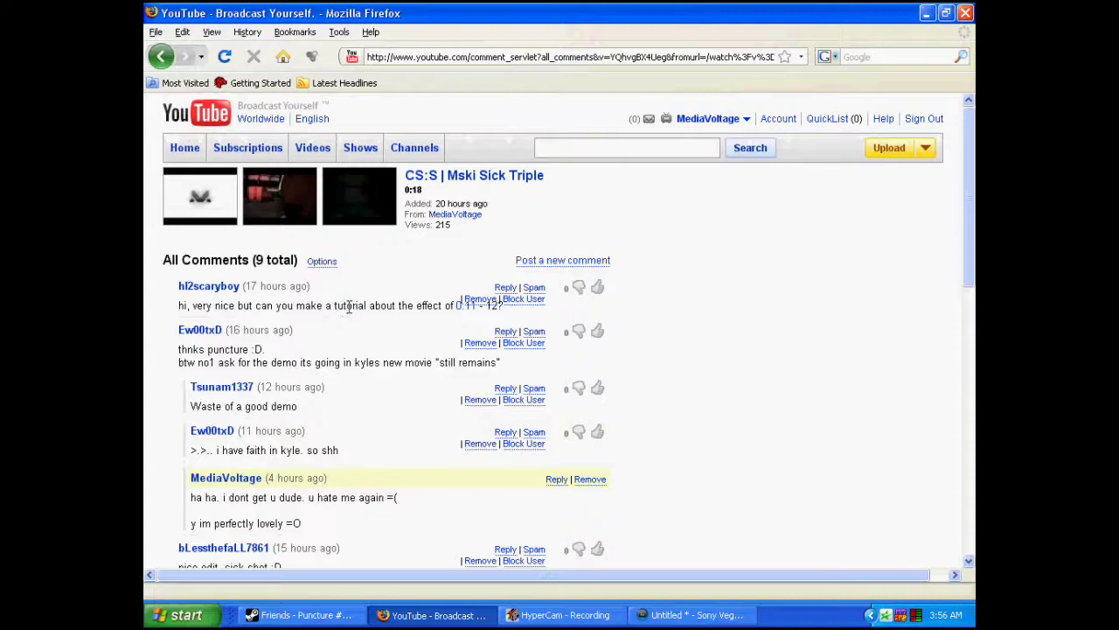
Play the Mski Sick Triple video in HD through to its end screen
click(456, 178)
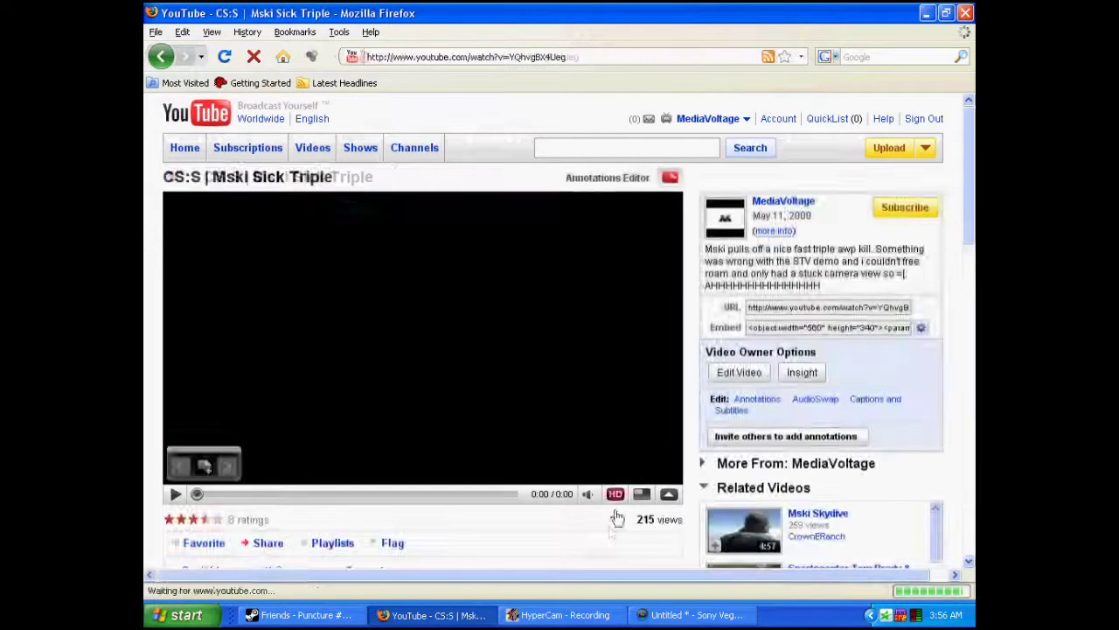
click(616, 496)
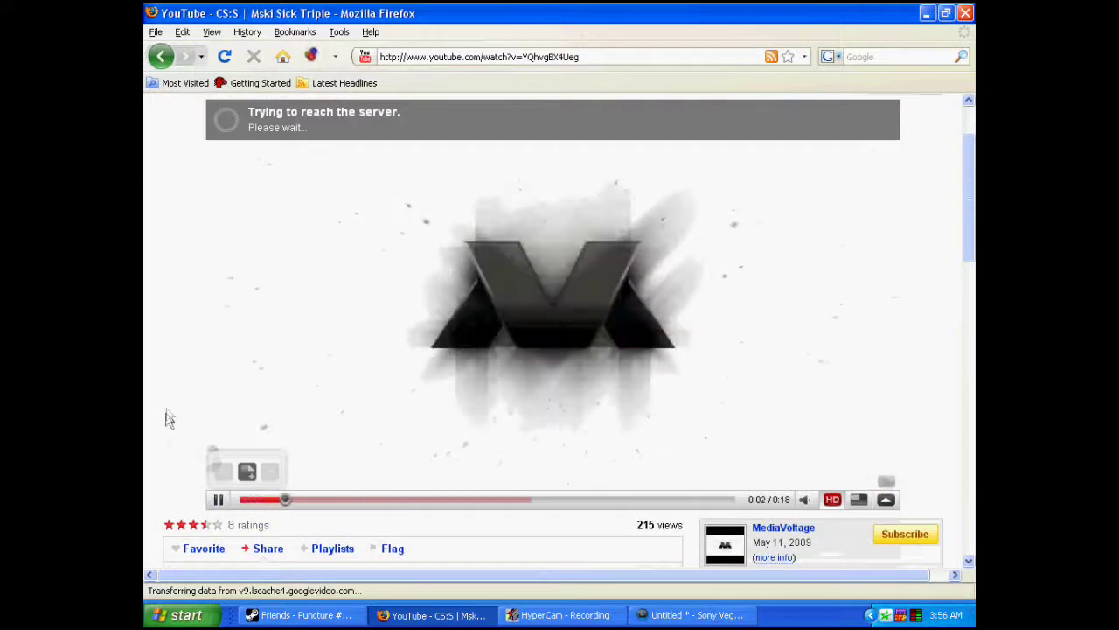
scroll(171, 414, up, 1)
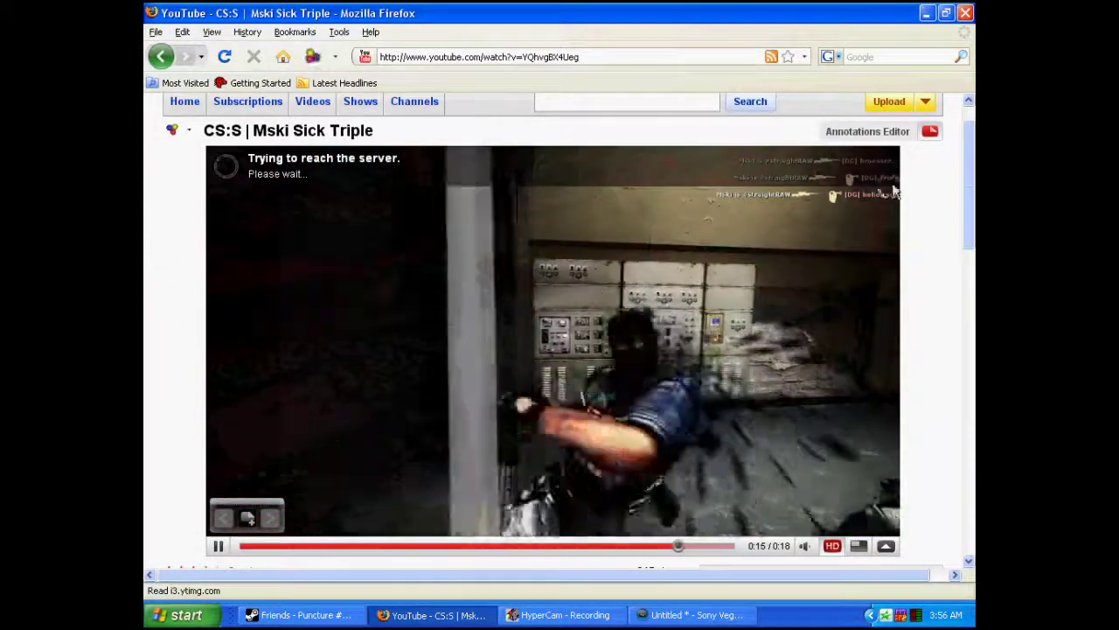
Switch from Firefox to the Vegas project and set the playhead to about 18 seconds
click(928, 13)
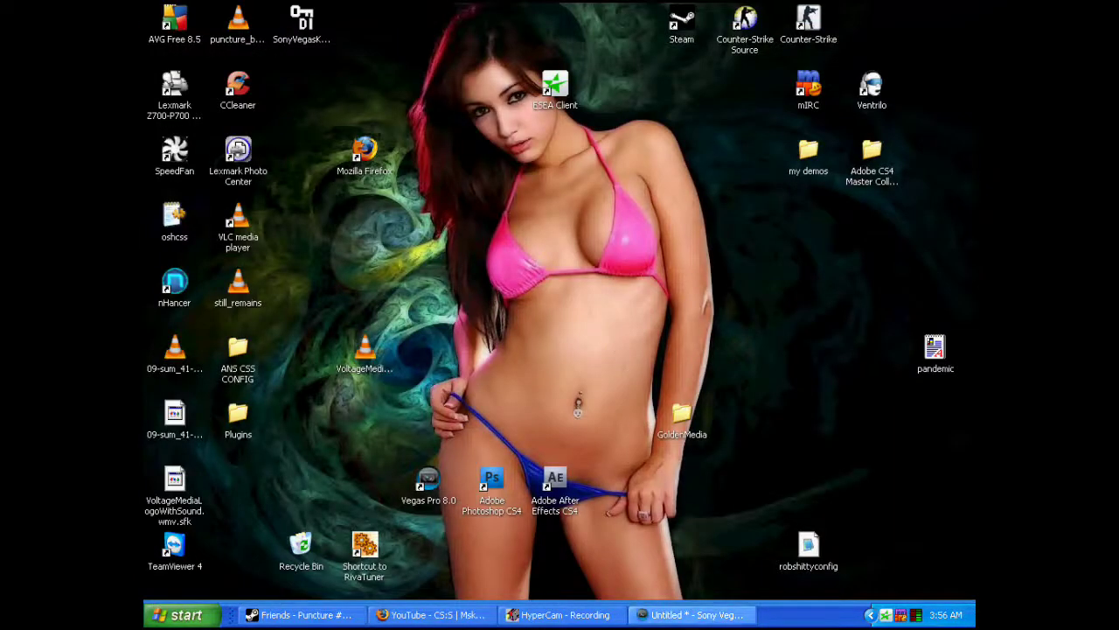
click(691, 615)
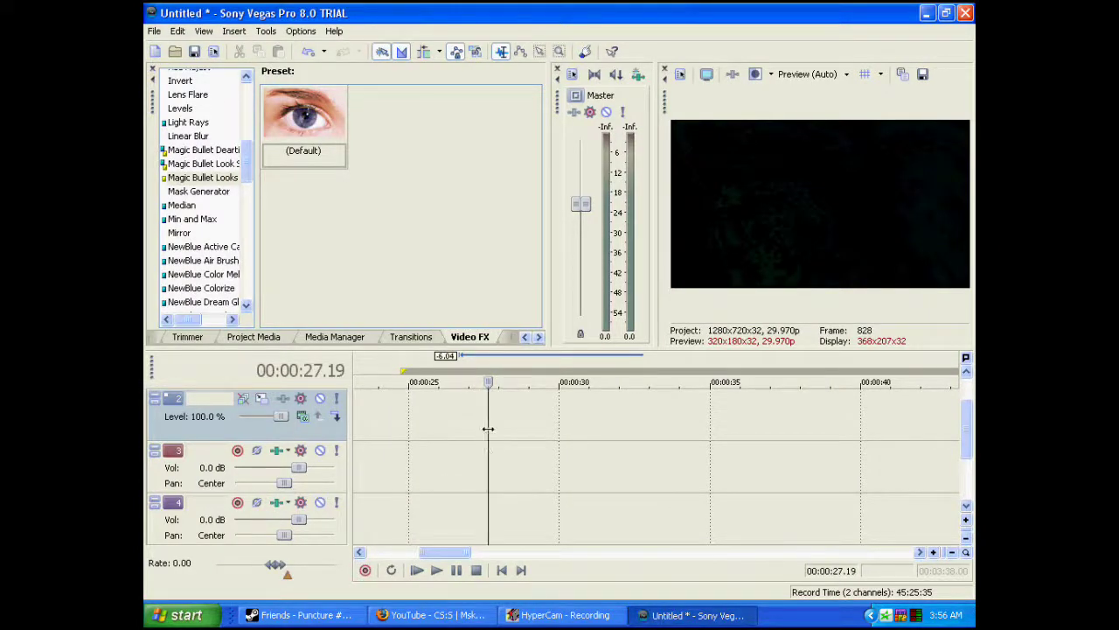
drag(488, 428, 418, 420)
scroll(417, 440, down, 2)
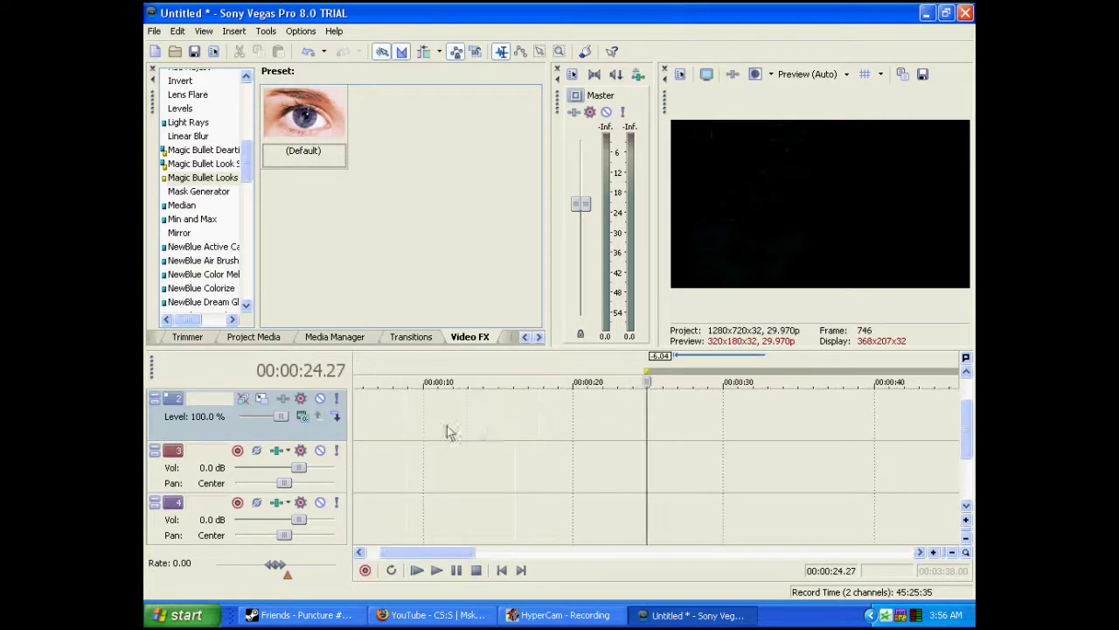
click(544, 425)
Confirm the project is 1280x720 at 29.970 fps and set the playhead to 00:00:17.20
click(215, 51)
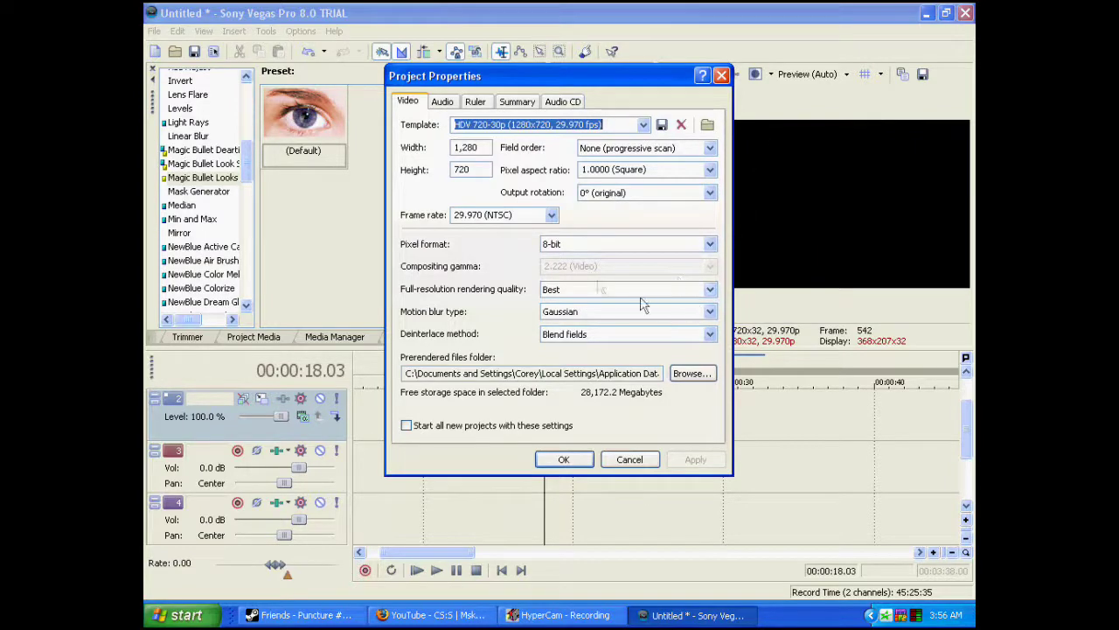
click(564, 459)
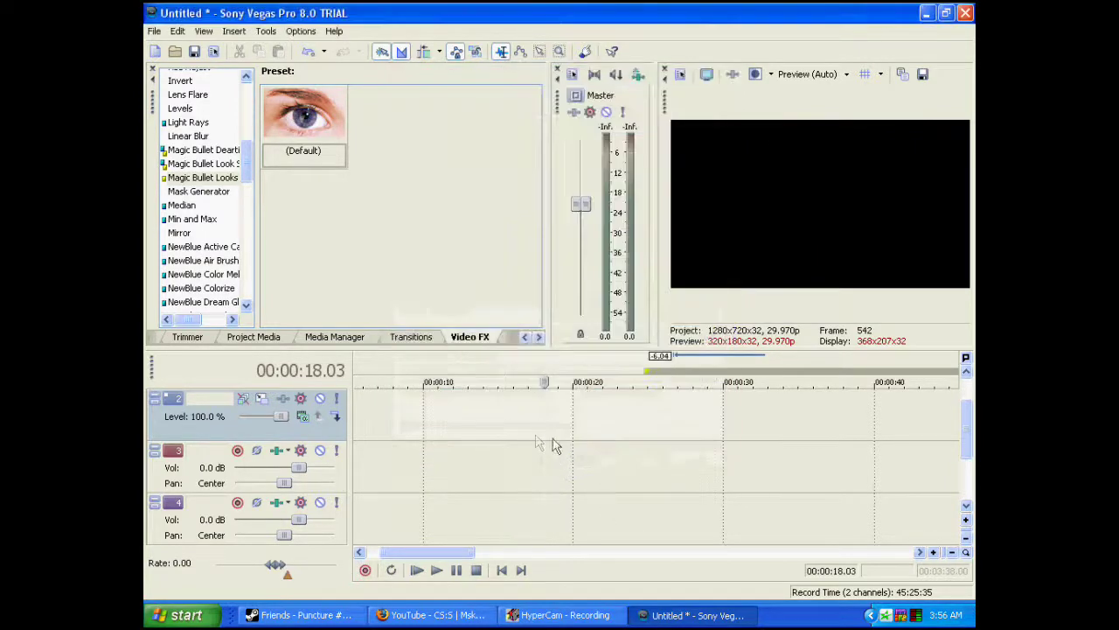
click(539, 419)
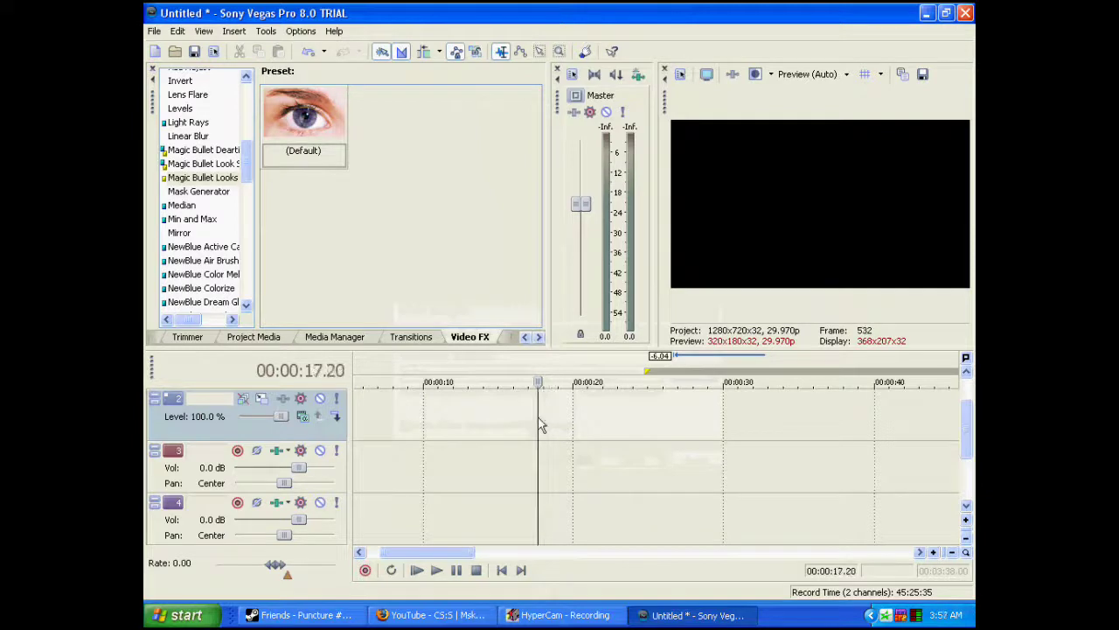
scroll(969, 433, up, 2)
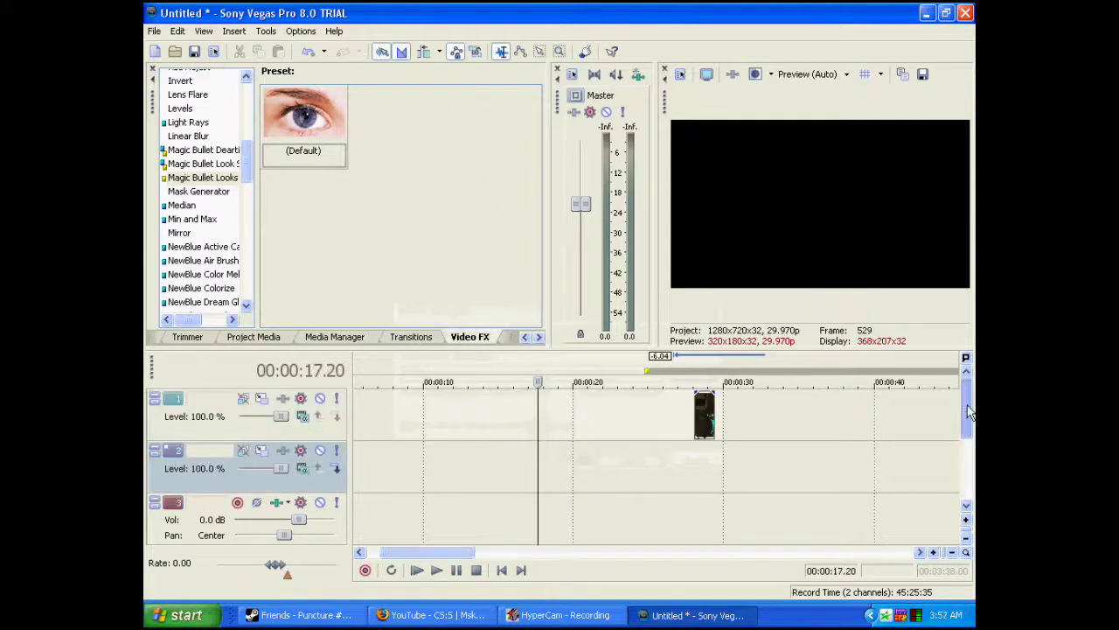
right_click(706, 424)
Delete the old track 1 clip and add the Tripple video from My Videos
click(741, 216)
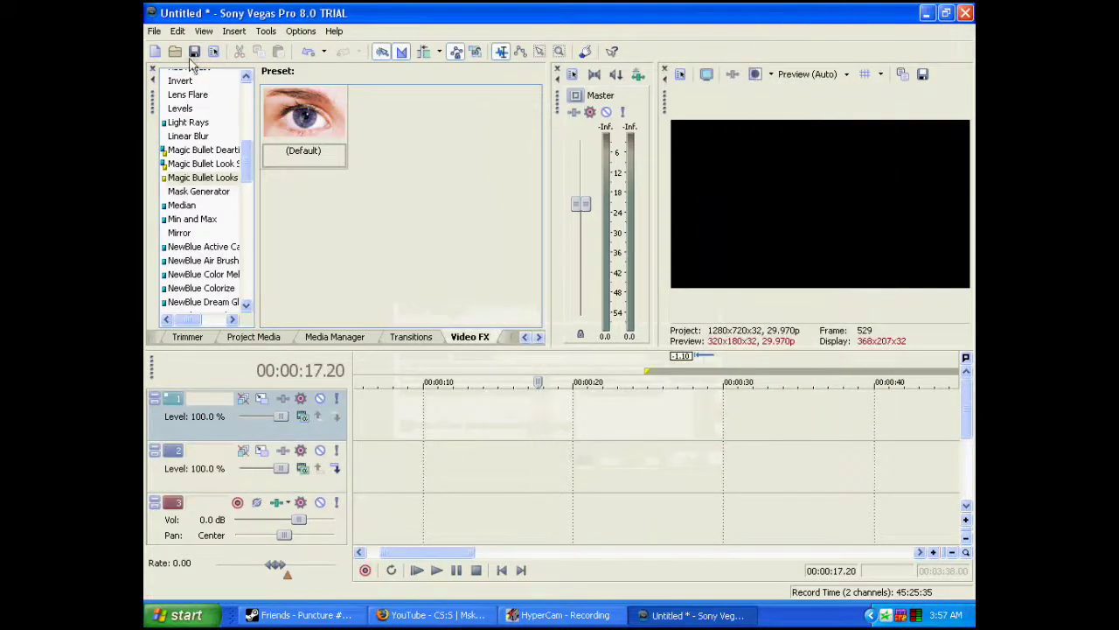
click(154, 31)
click(175, 68)
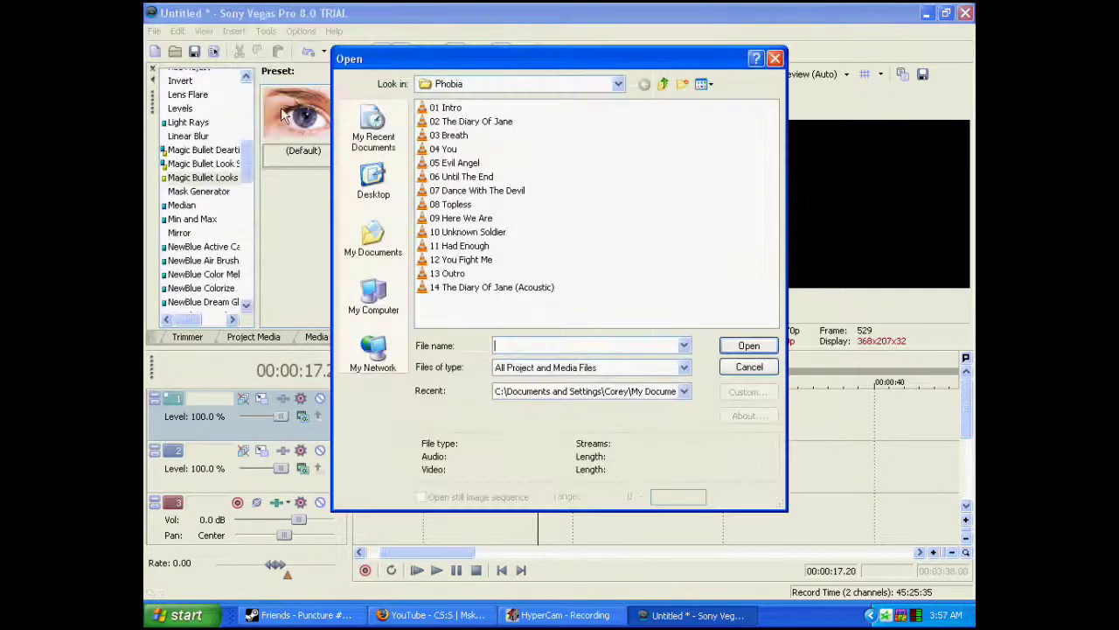
click(376, 250)
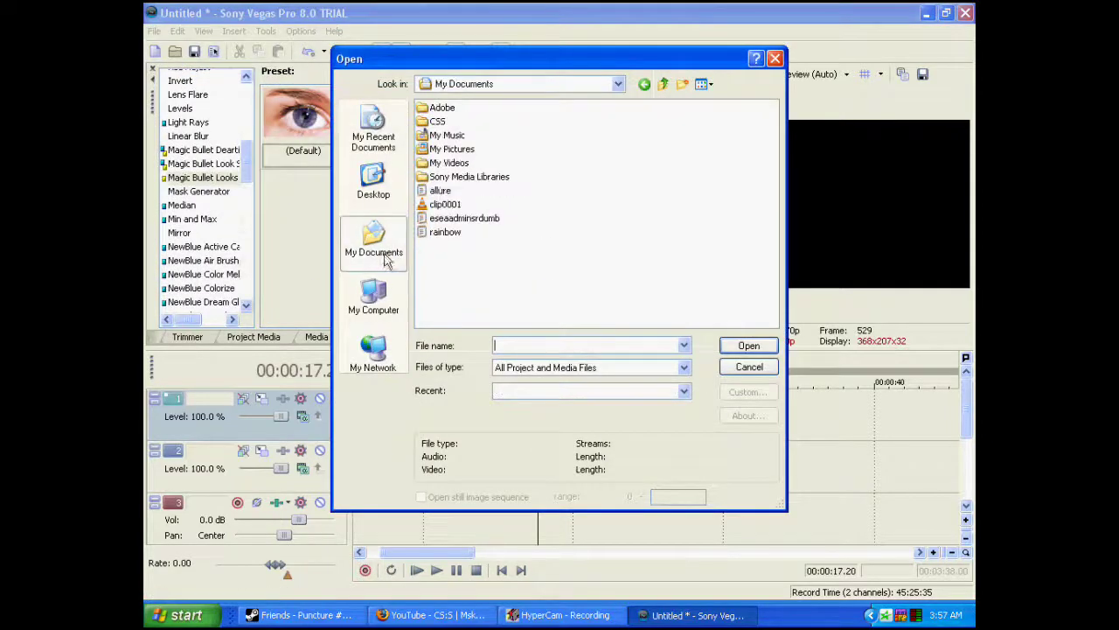
double_click(460, 167)
double_click(575, 262)
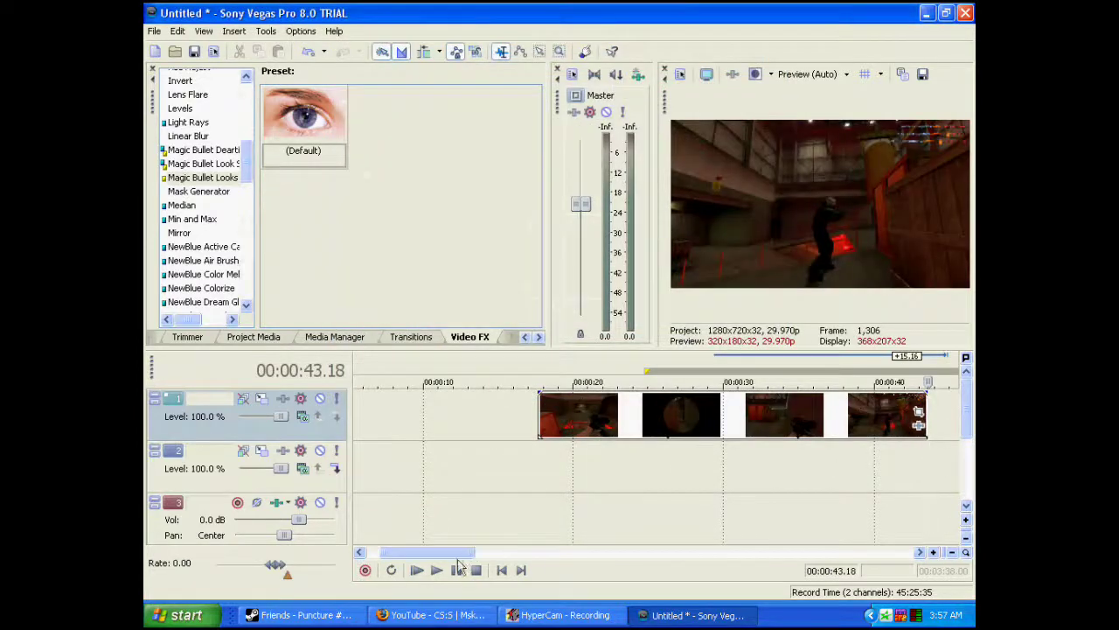
click(448, 411)
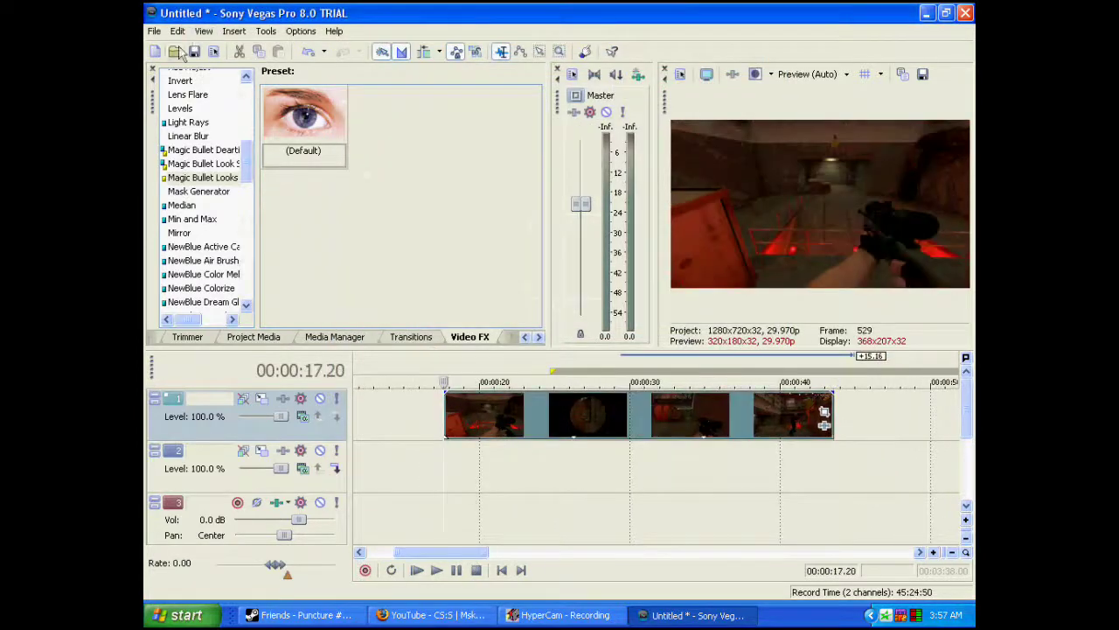
Browse to the counter-strike source sda folder under C:\Program Files\Steam\steamapps
click(154, 31)
click(175, 68)
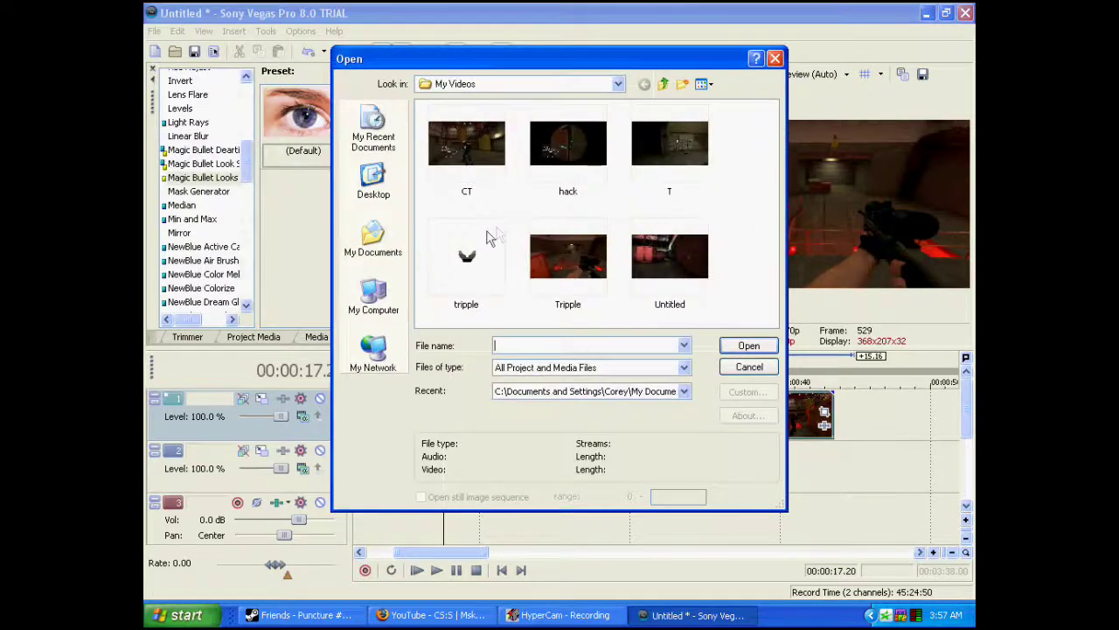
click(377, 296)
double_click(461, 123)
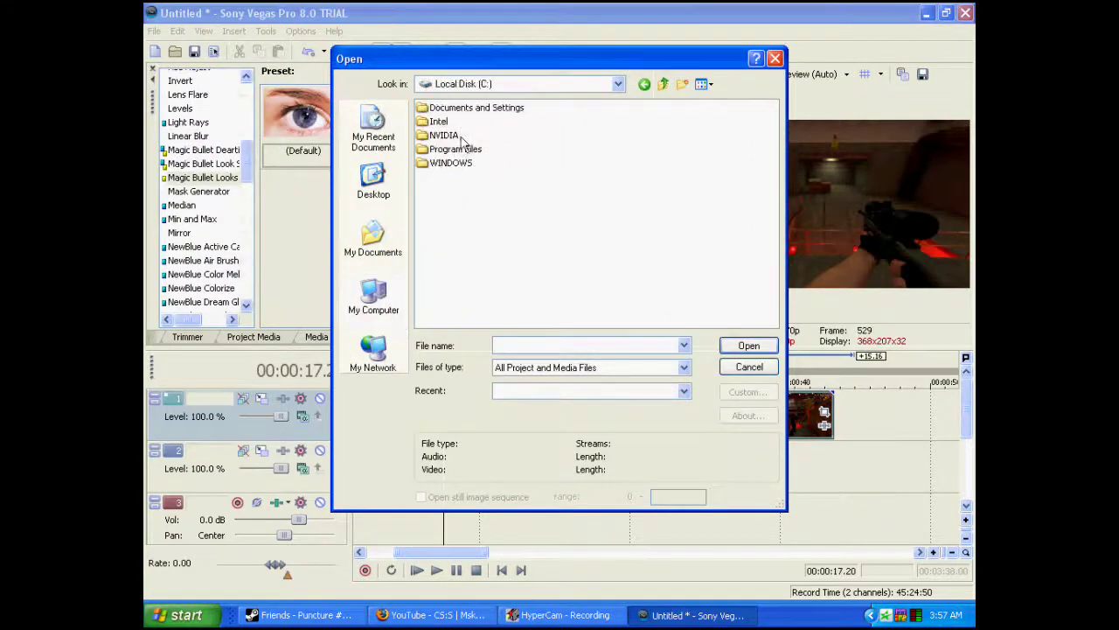
double_click(463, 149)
drag(488, 322, 640, 320)
click(442, 274)
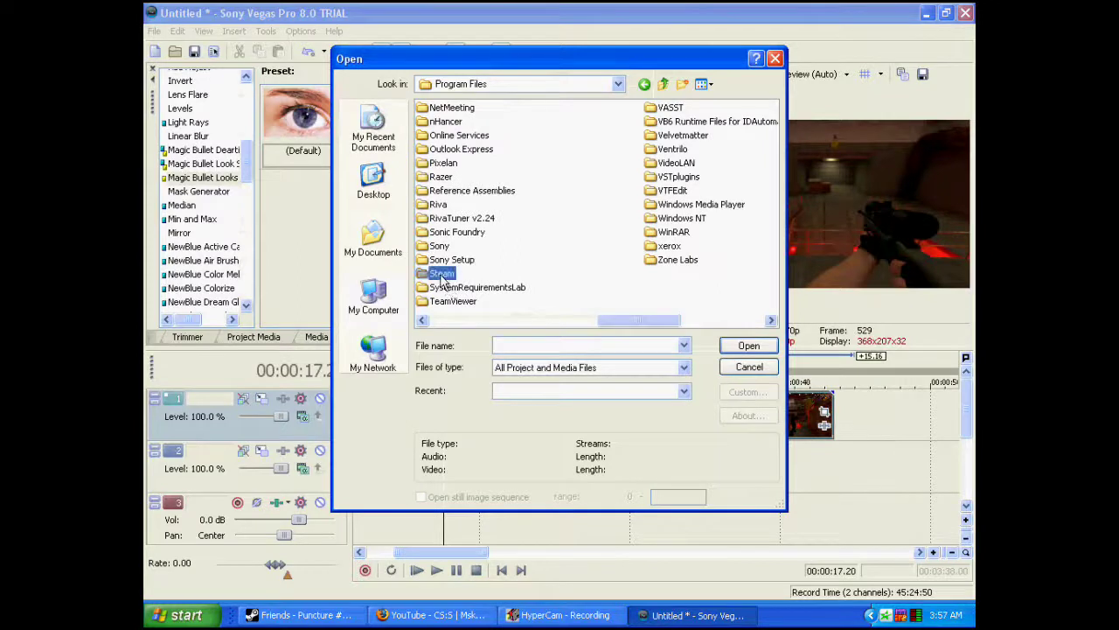
double_click(442, 274)
double_click(460, 289)
double_click(462, 121)
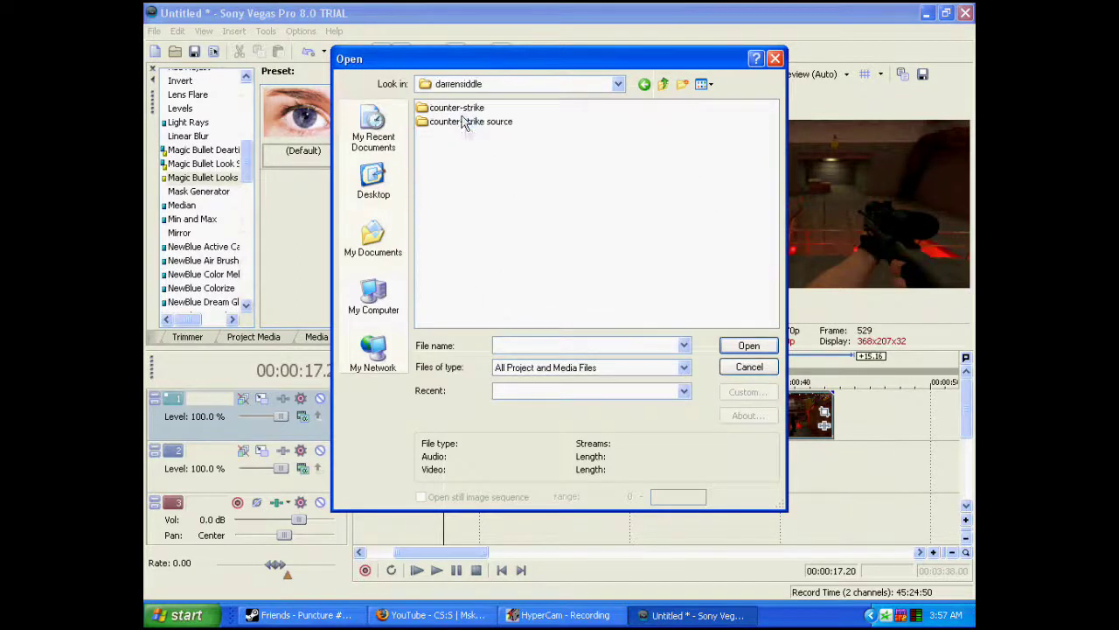
double_click(471, 125)
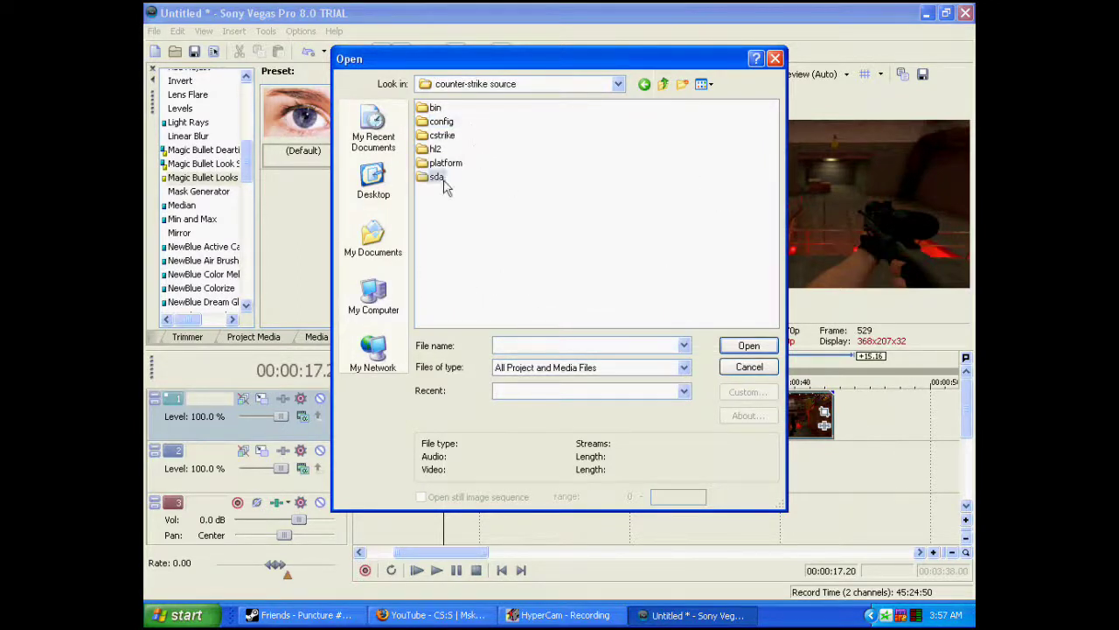
double_click(442, 180)
Filter to Wave (*.wav) files and insert the tripple audio onto the timeline
click(684, 368)
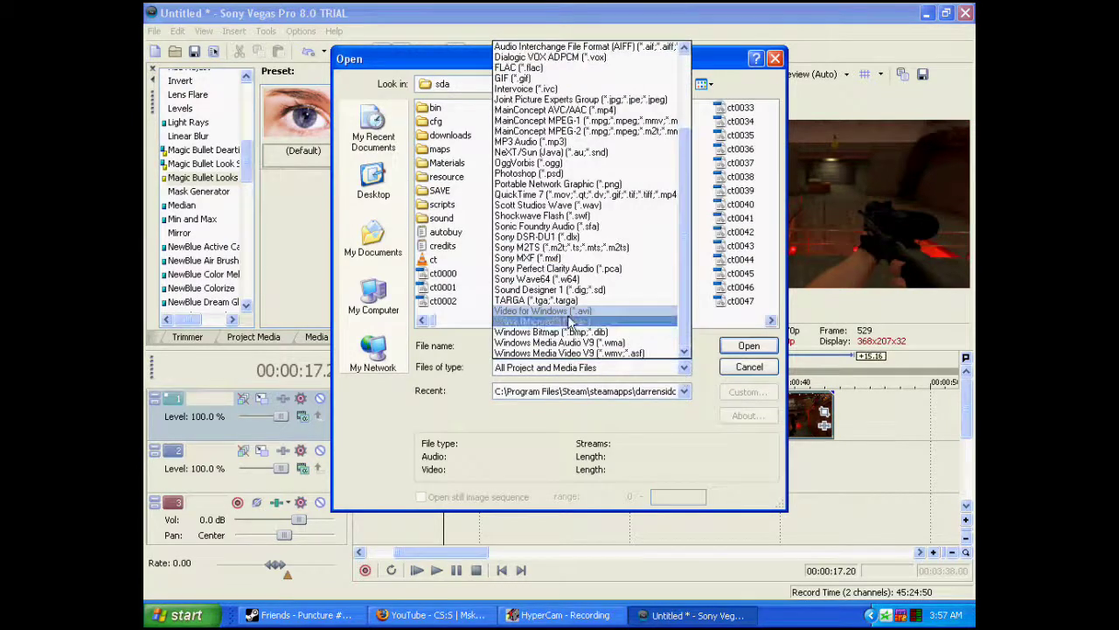
click(569, 322)
click(432, 233)
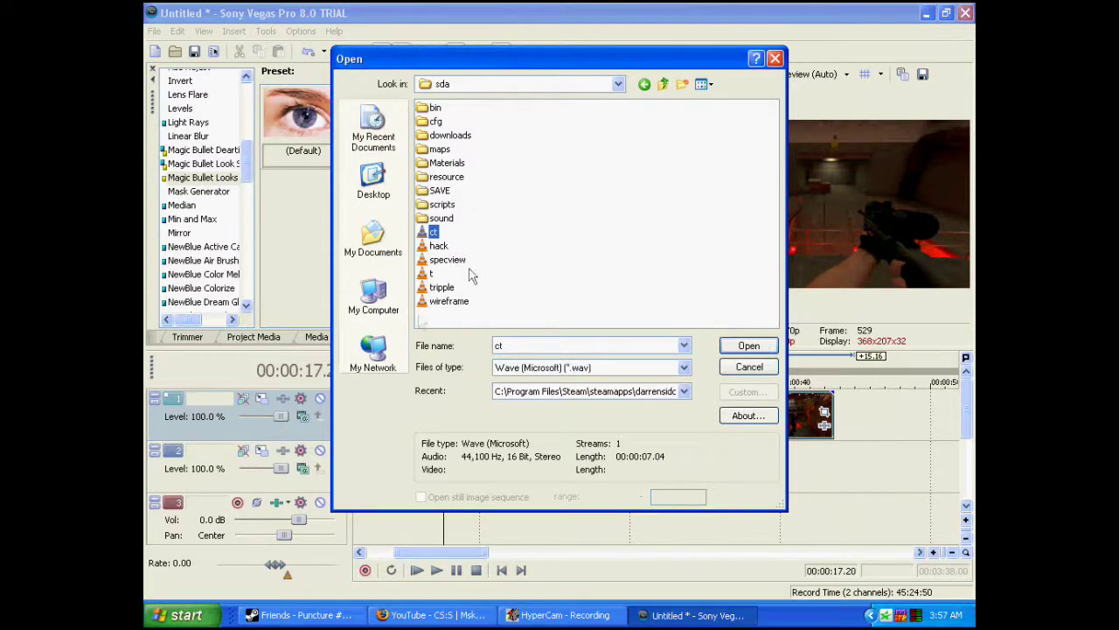
click(442, 287)
click(749, 345)
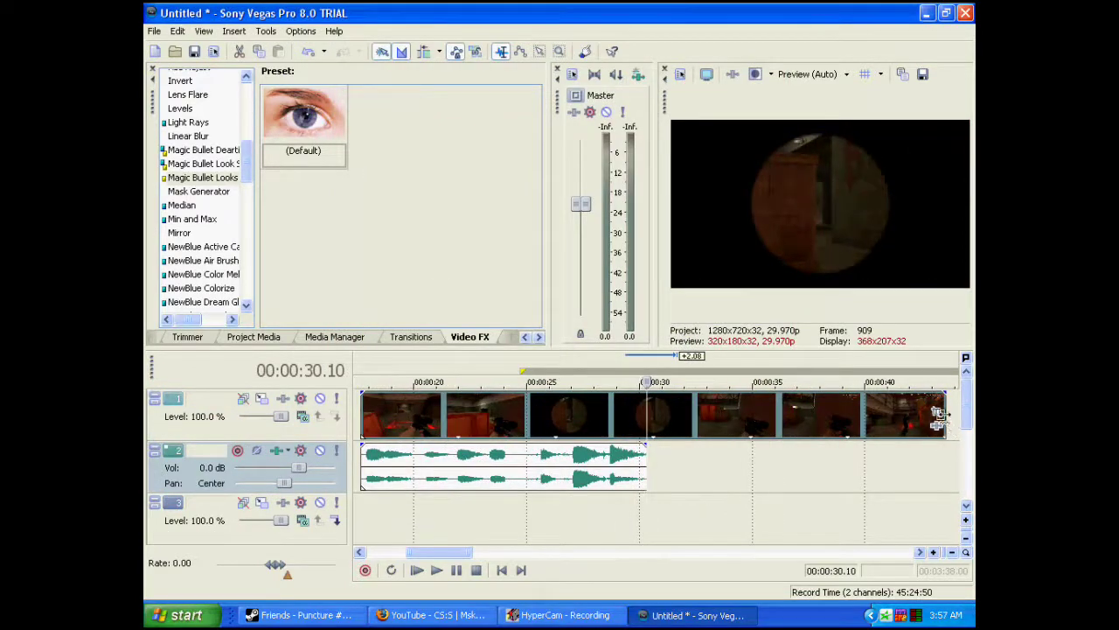
Trim the Tripple video's end back to the tripple audio's end near 00:00:30
drag(946, 418, 644, 414)
click(524, 459)
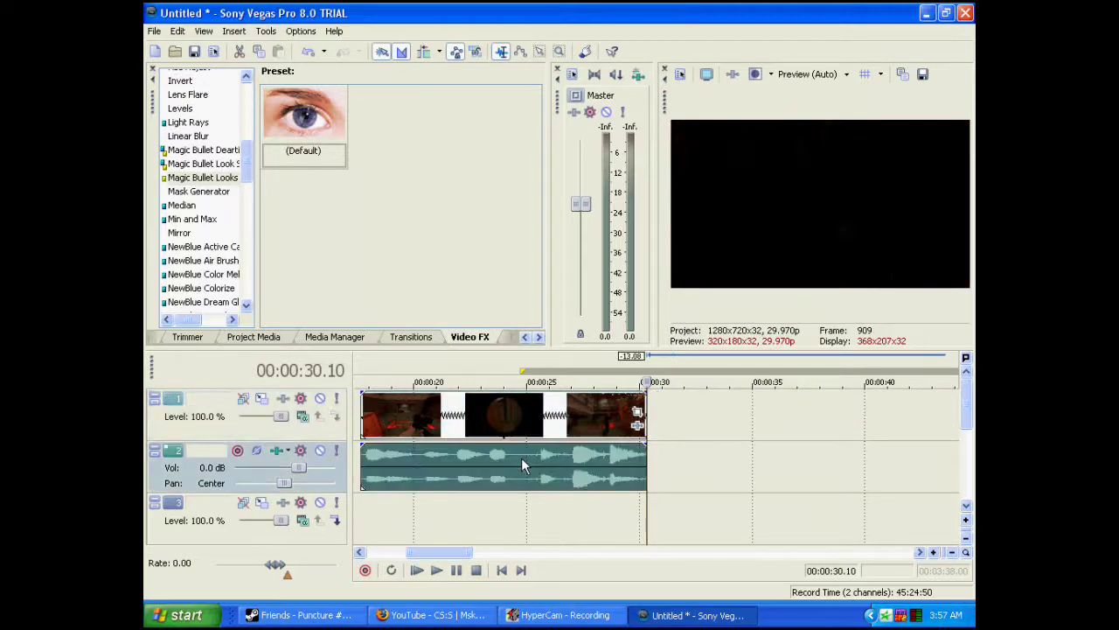
click(592, 452)
Scrub the audio from 26.29 to 27.24, then move the playhead to 33.02
click(571, 450)
click(573, 450)
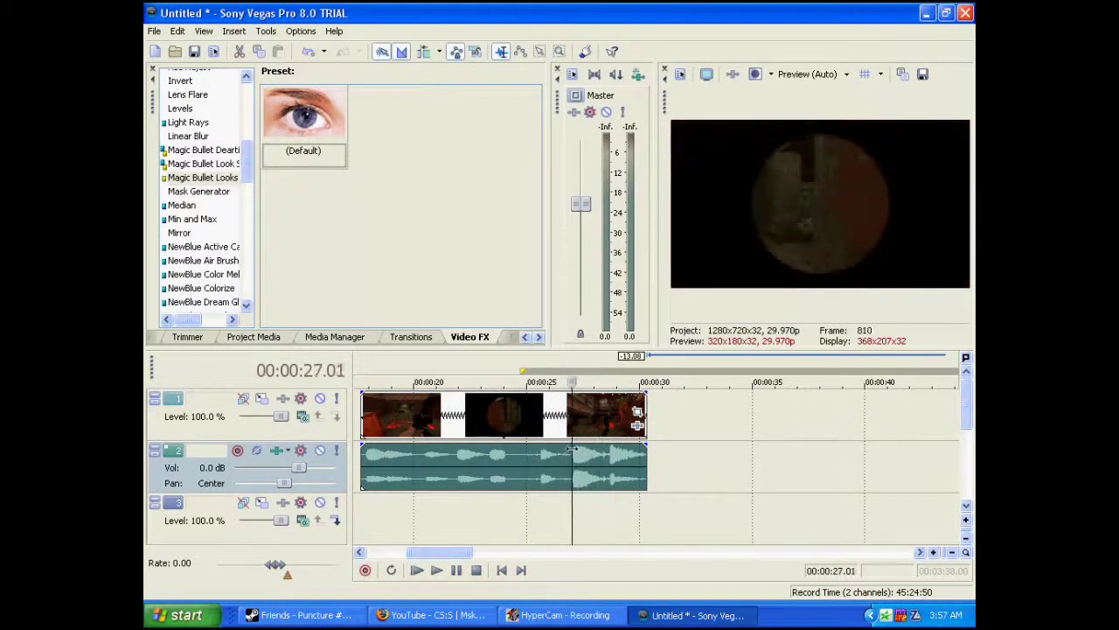
click(576, 449)
click(579, 450)
click(589, 451)
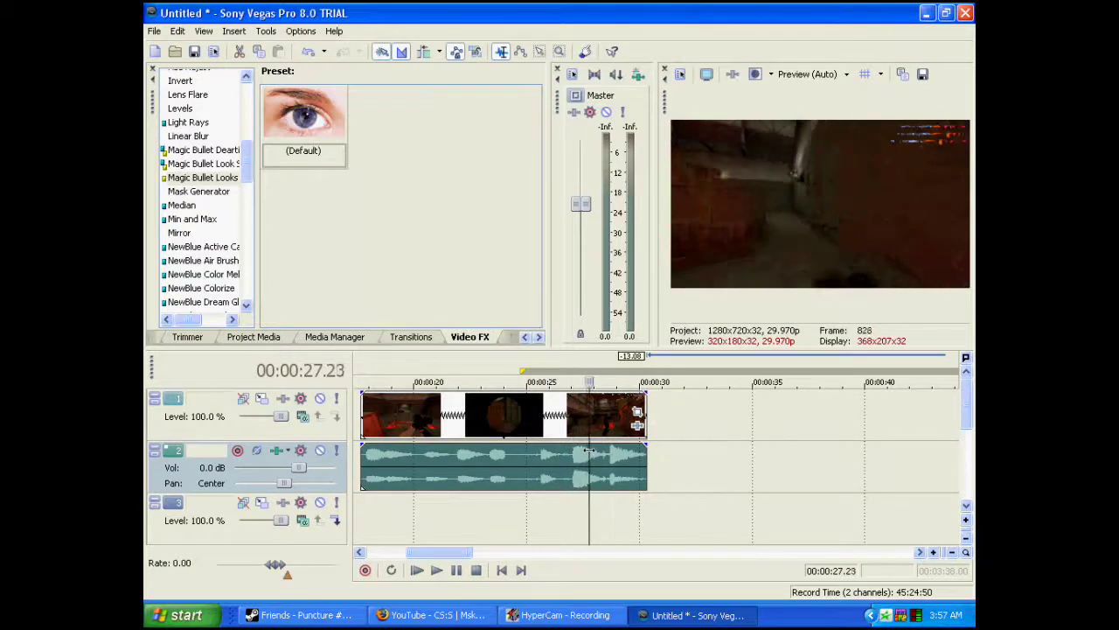
click(590, 451)
click(709, 417)
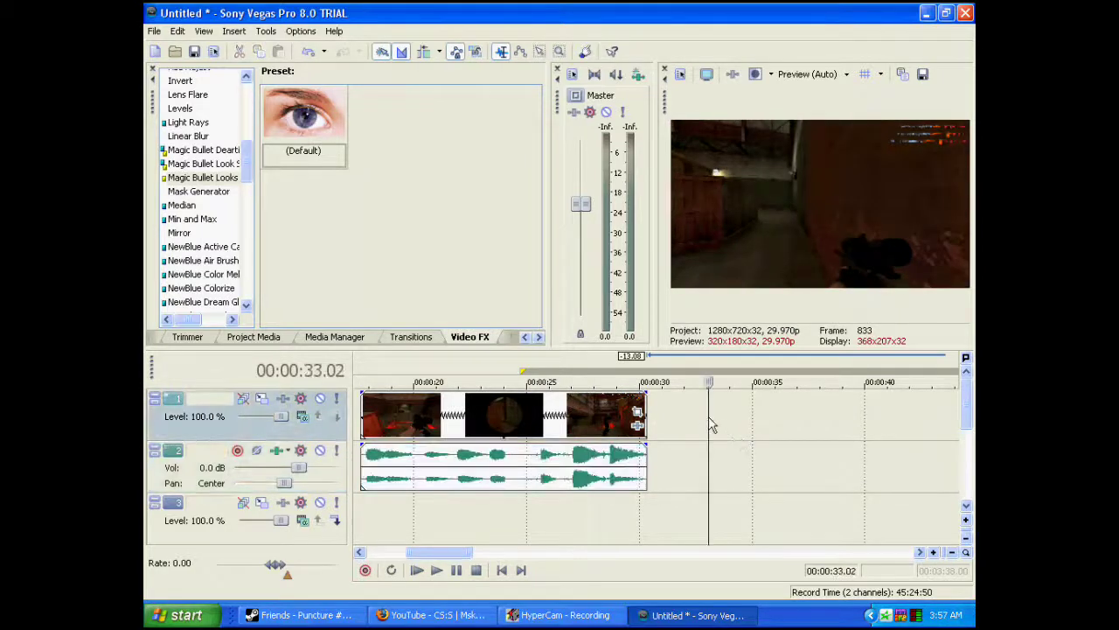
click(154, 30)
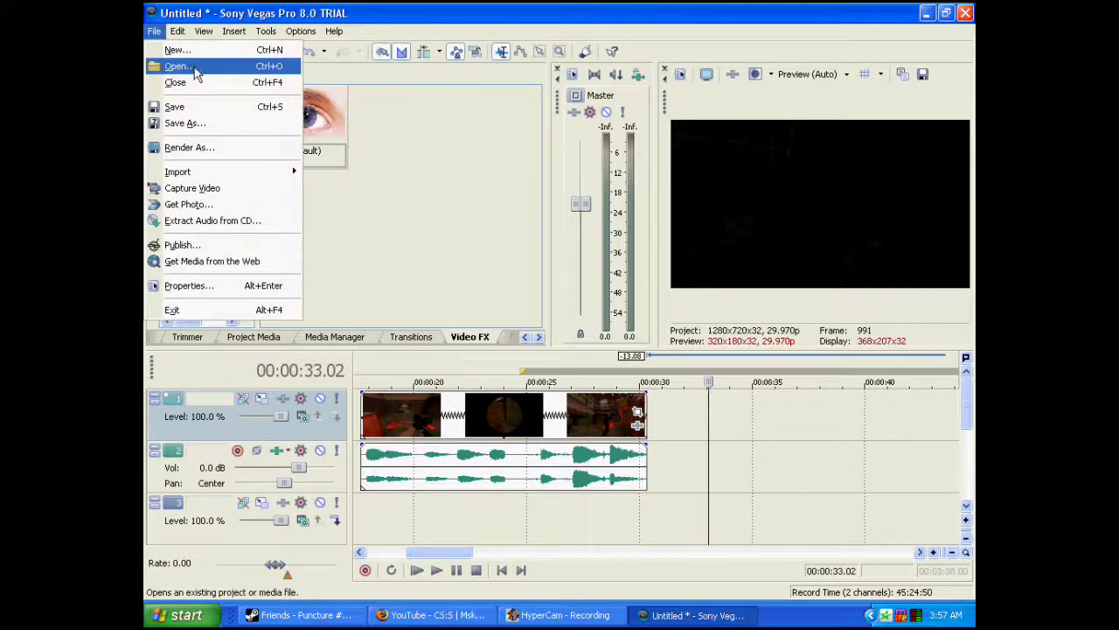
Import the hack video from My Videos onto the timeline and select it
click(195, 70)
click(373, 236)
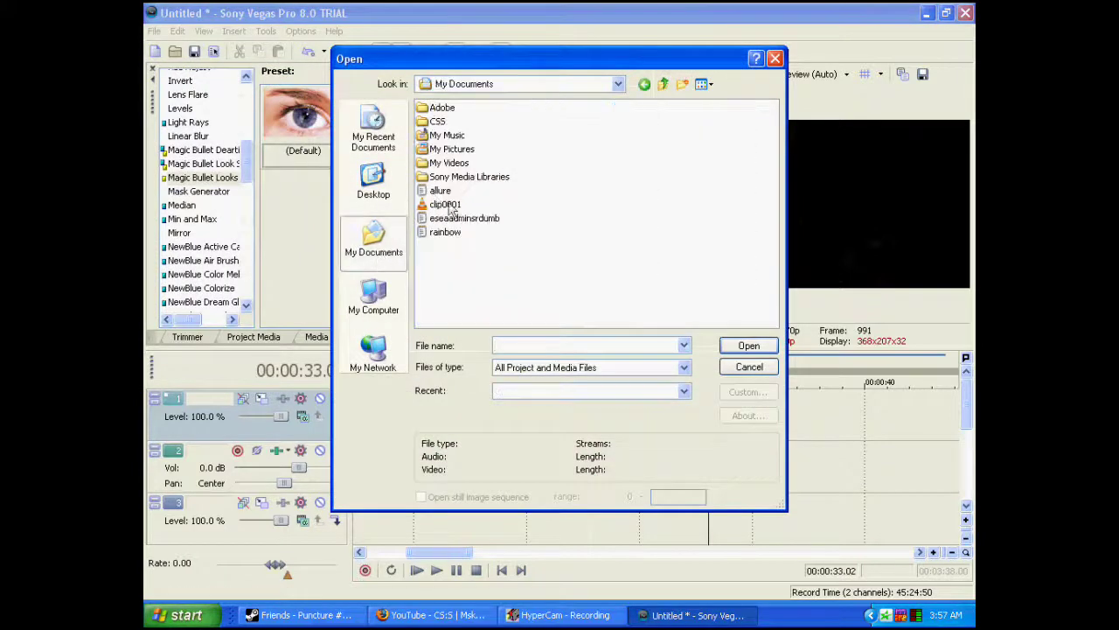
double_click(449, 164)
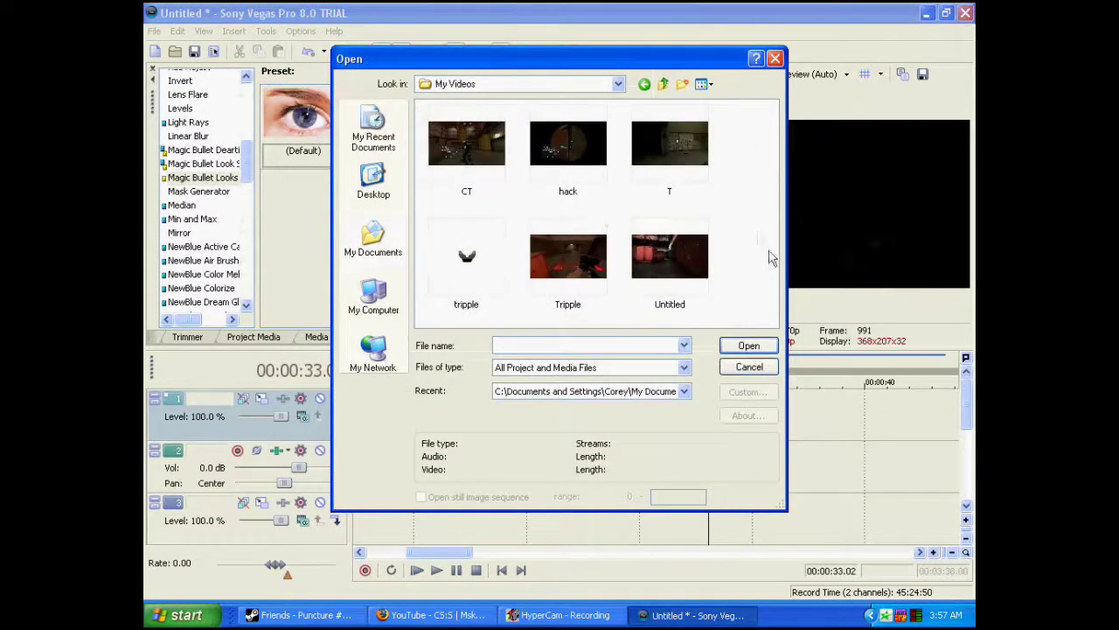
click(586, 158)
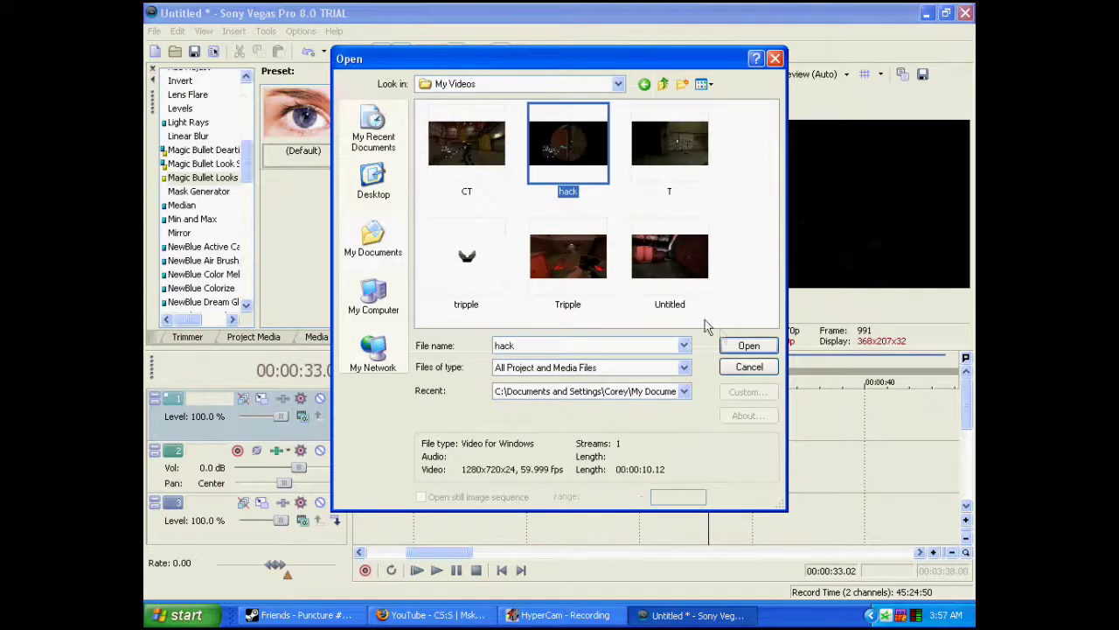
click(749, 345)
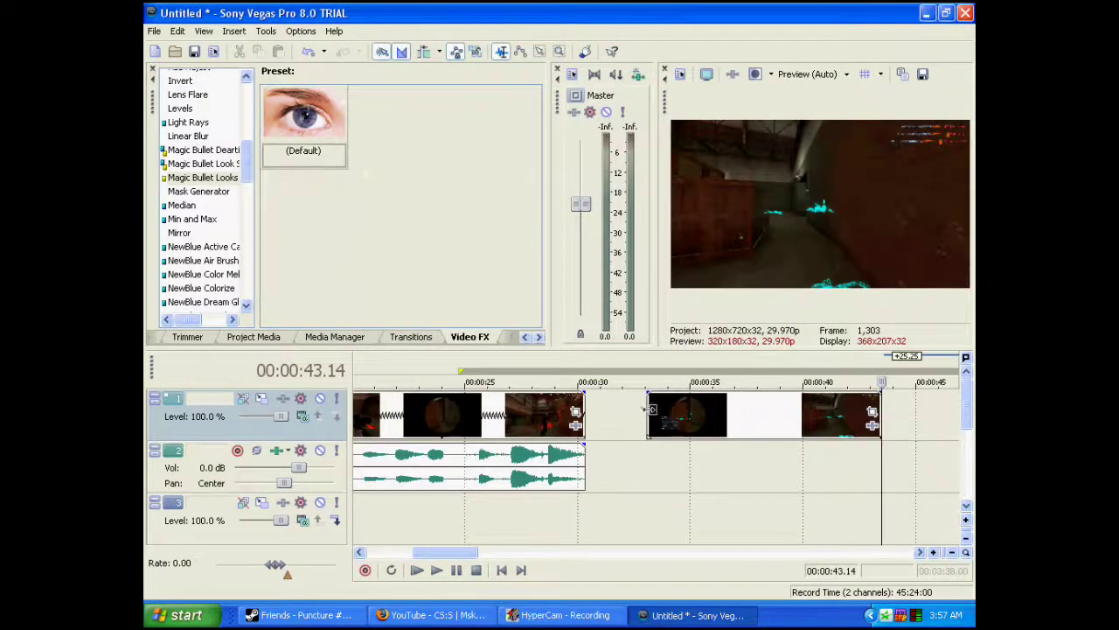
click(648, 408)
Open another media file and navigate to C:\Program Files
click(154, 30)
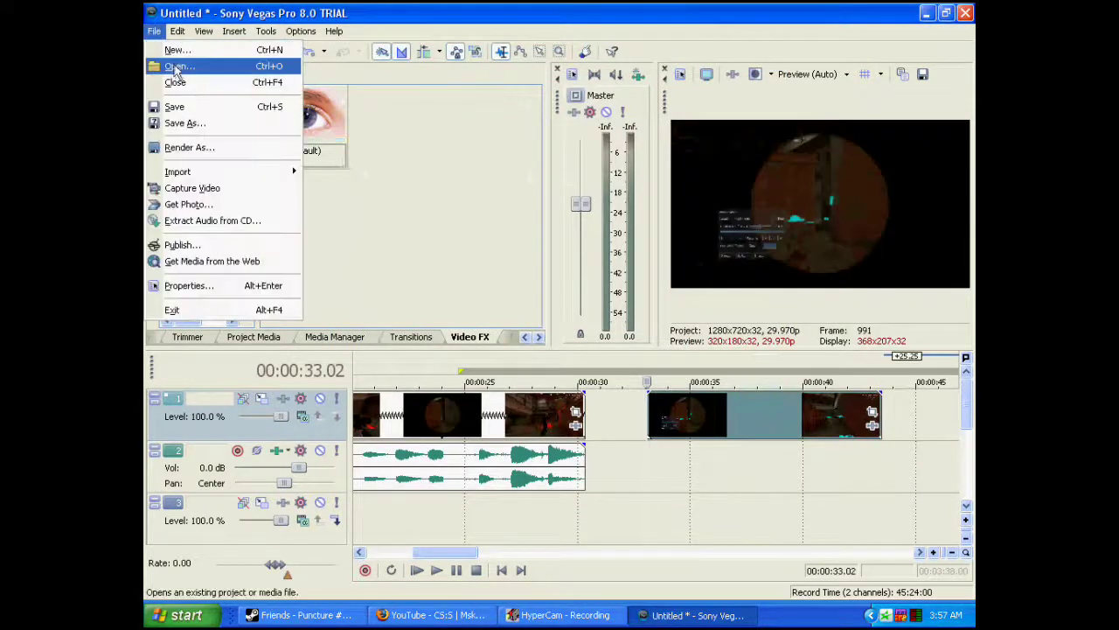
click(179, 70)
click(374, 237)
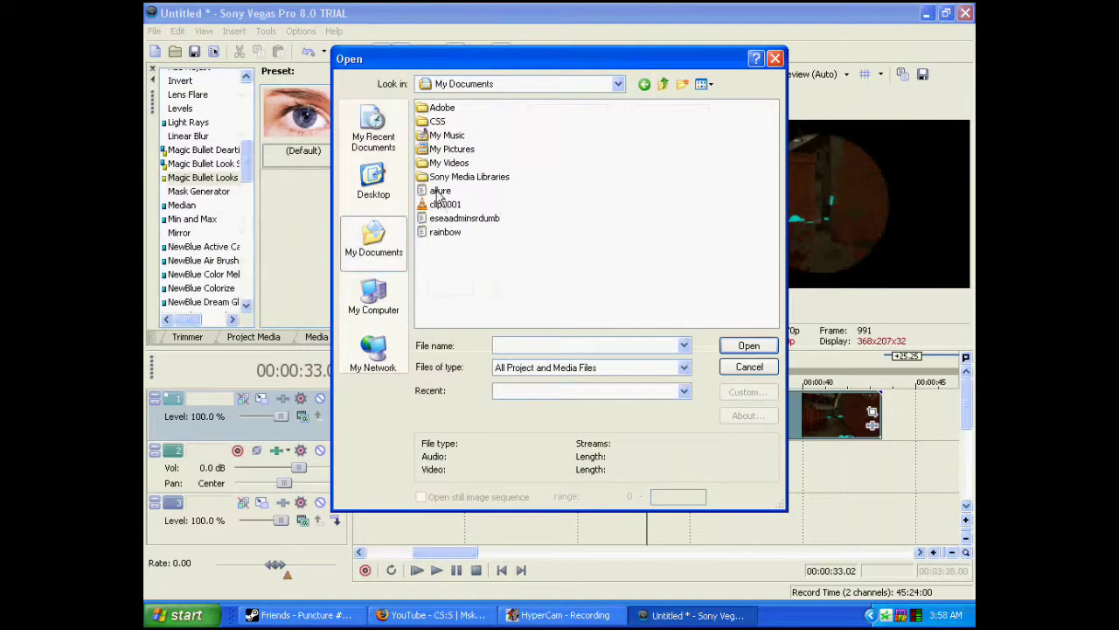
double_click(450, 164)
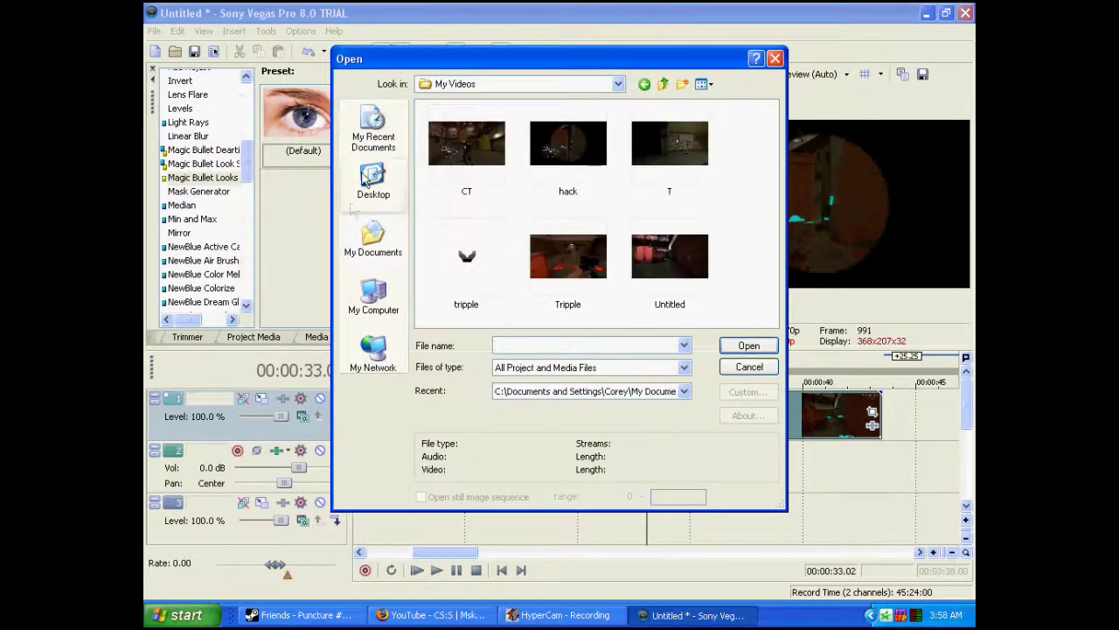
click(644, 84)
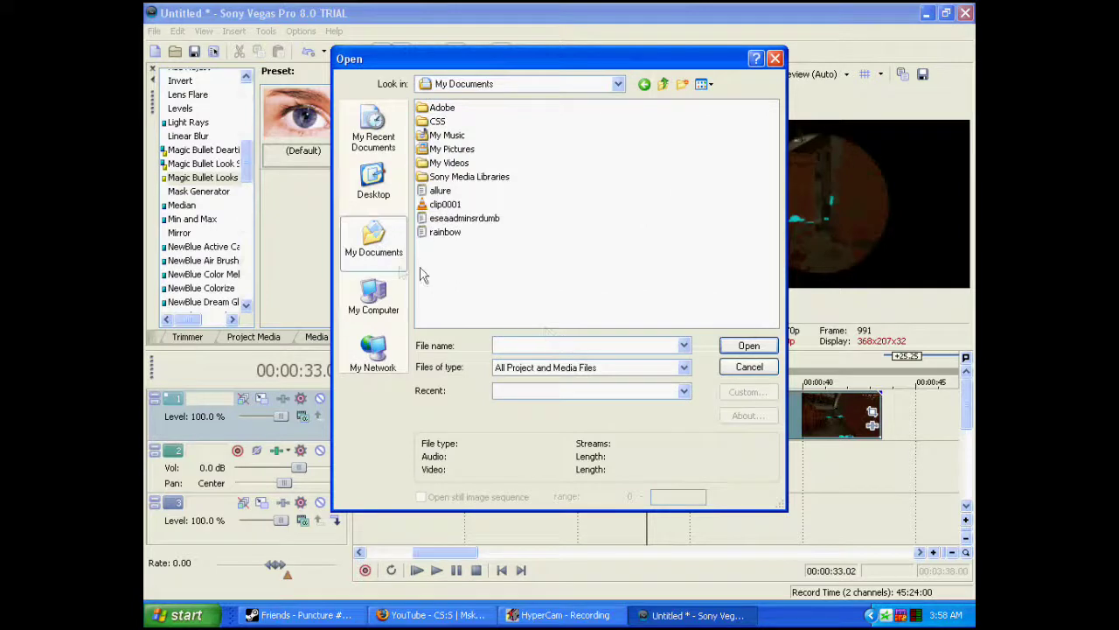
click(374, 297)
double_click(461, 123)
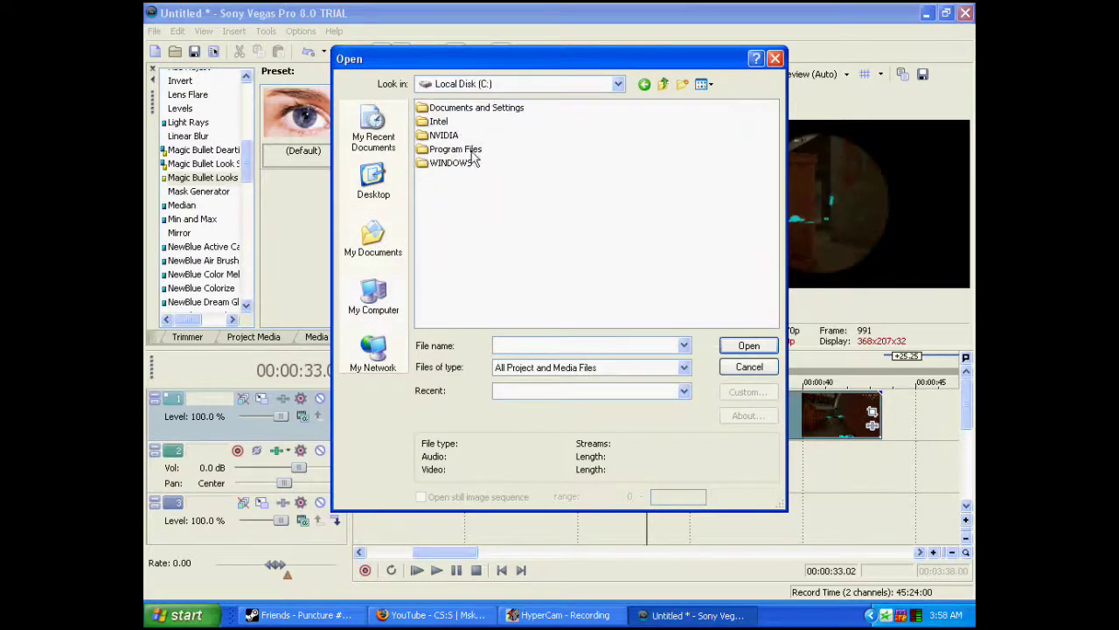
double_click(463, 149)
Continue into Steam\steamapps\user folder\counter-strike source\sda
drag(472, 325, 643, 323)
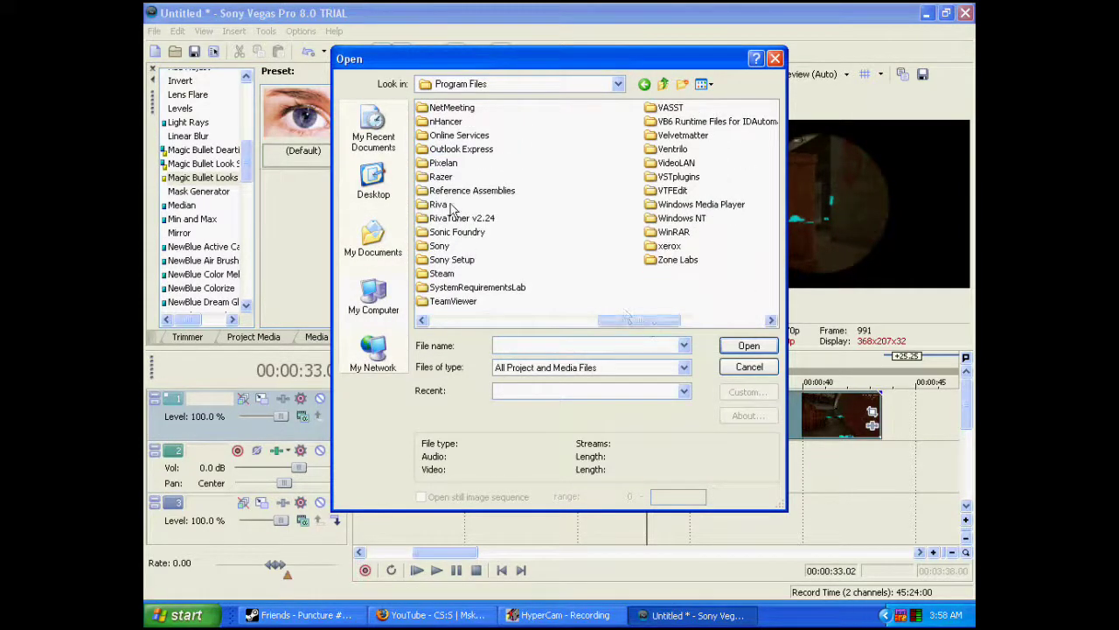
double_click(441, 274)
double_click(460, 288)
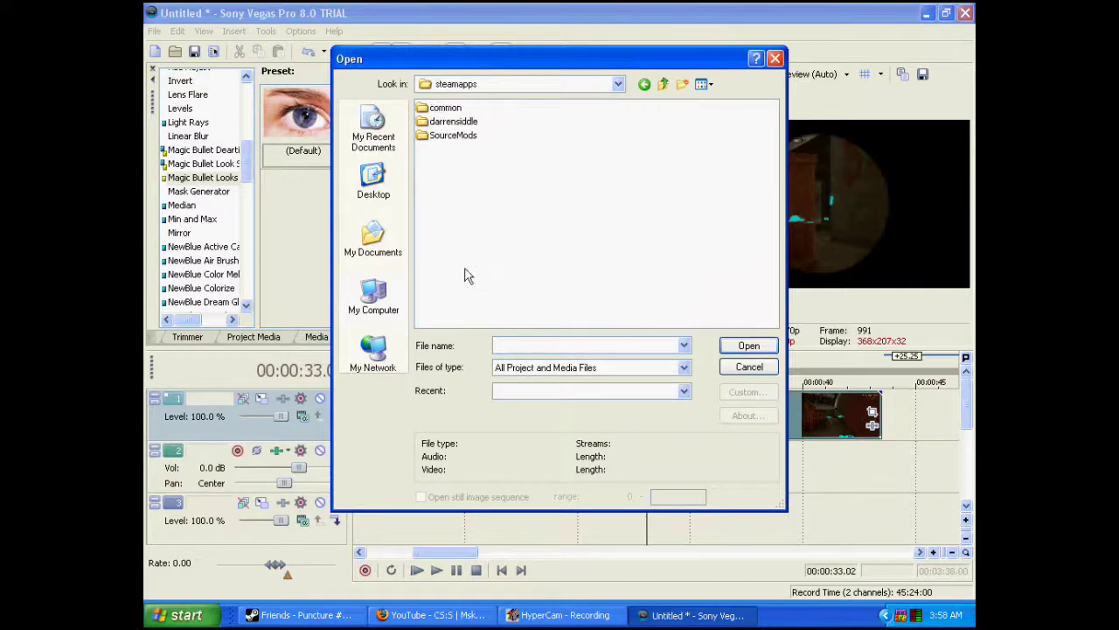
double_click(454, 120)
double_click(459, 121)
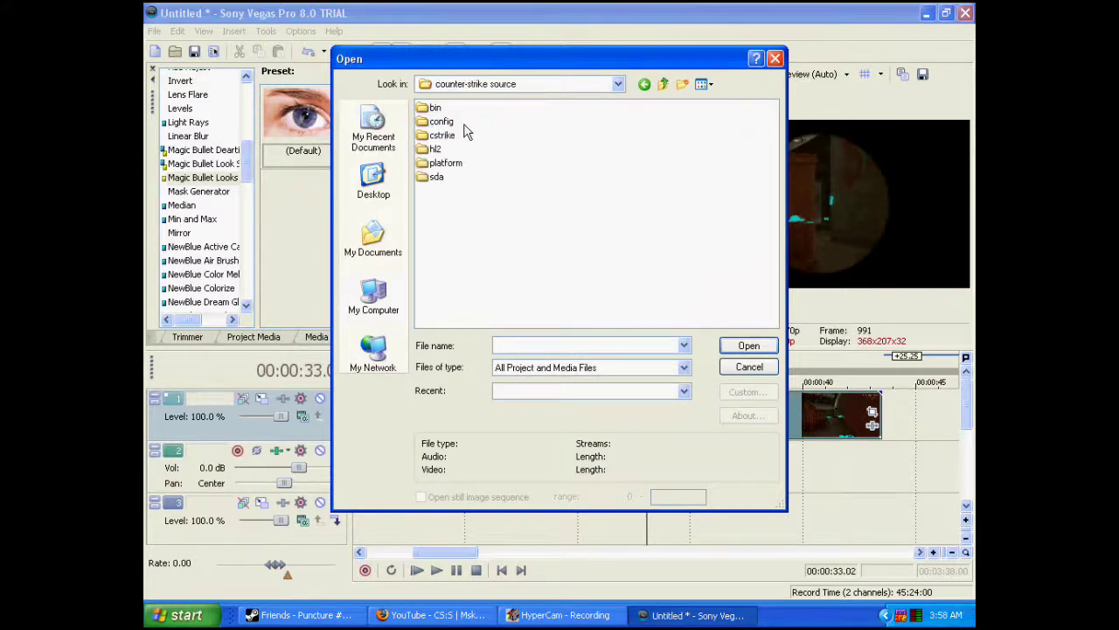
double_click(436, 177)
Filter to Wave (Microsoft) (*.wav) files and import the hack audio
click(684, 367)
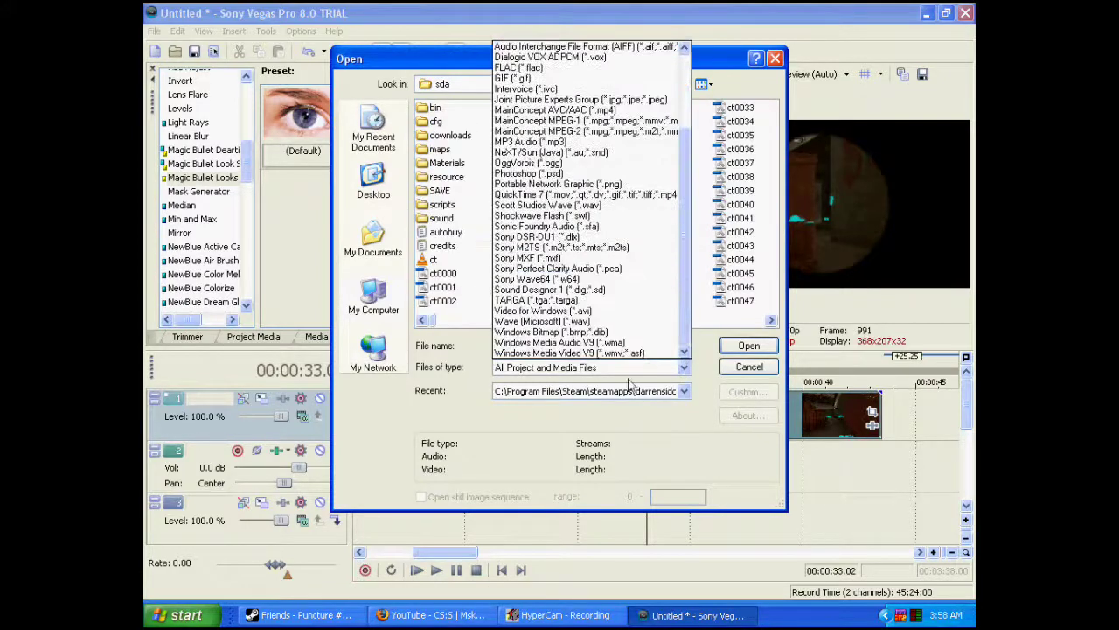
click(525, 322)
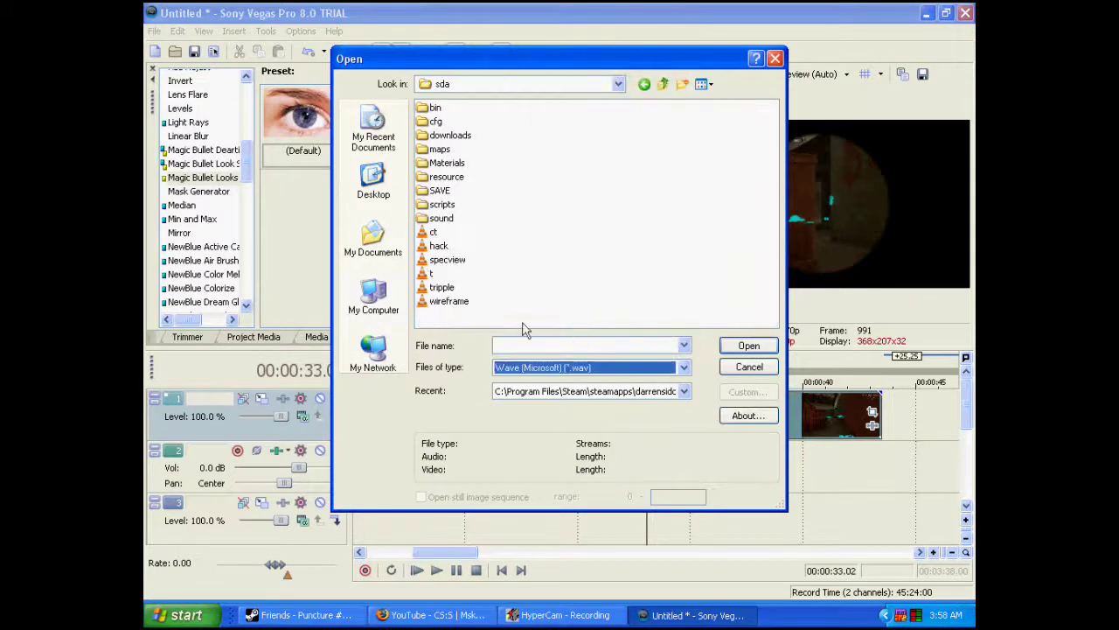
click(439, 246)
click(749, 346)
Trim the hack video so it ends with its audio
scroll(835, 446, down, 3)
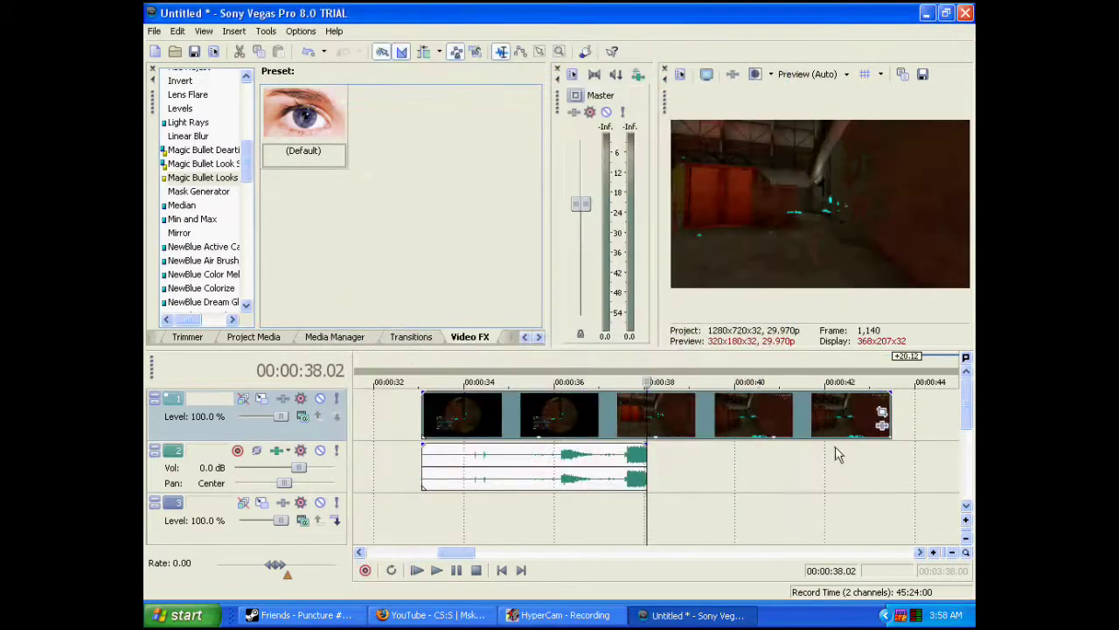
drag(886, 408, 641, 411)
scroll(486, 485, down, 4)
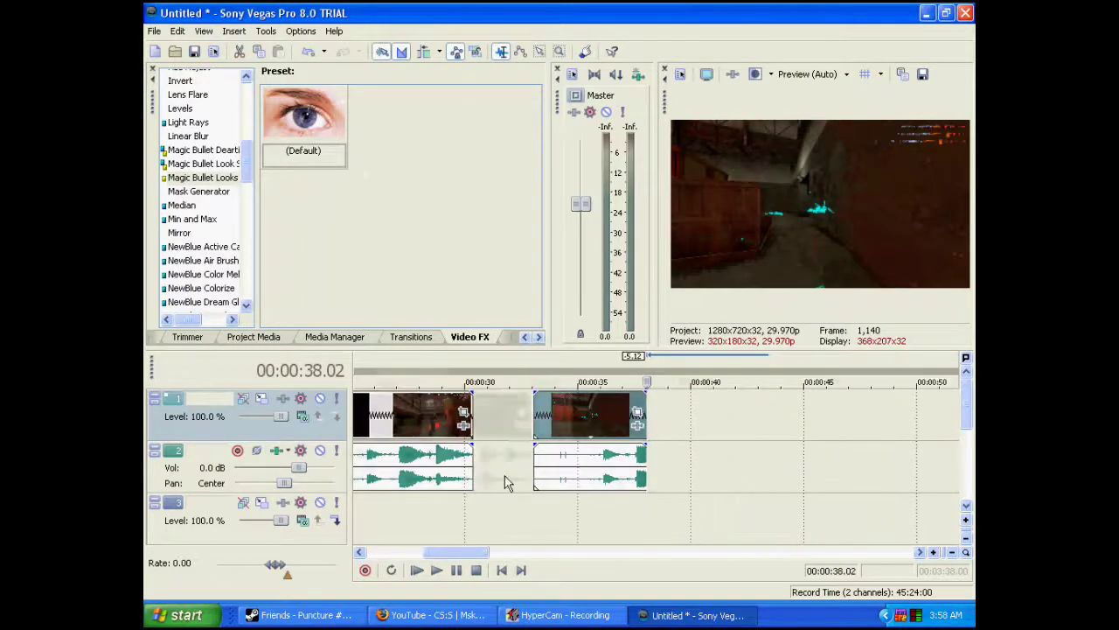
Insert a new top video track, move the hack clip onto it near 00:00:25, and preview it
right_click(348, 440)
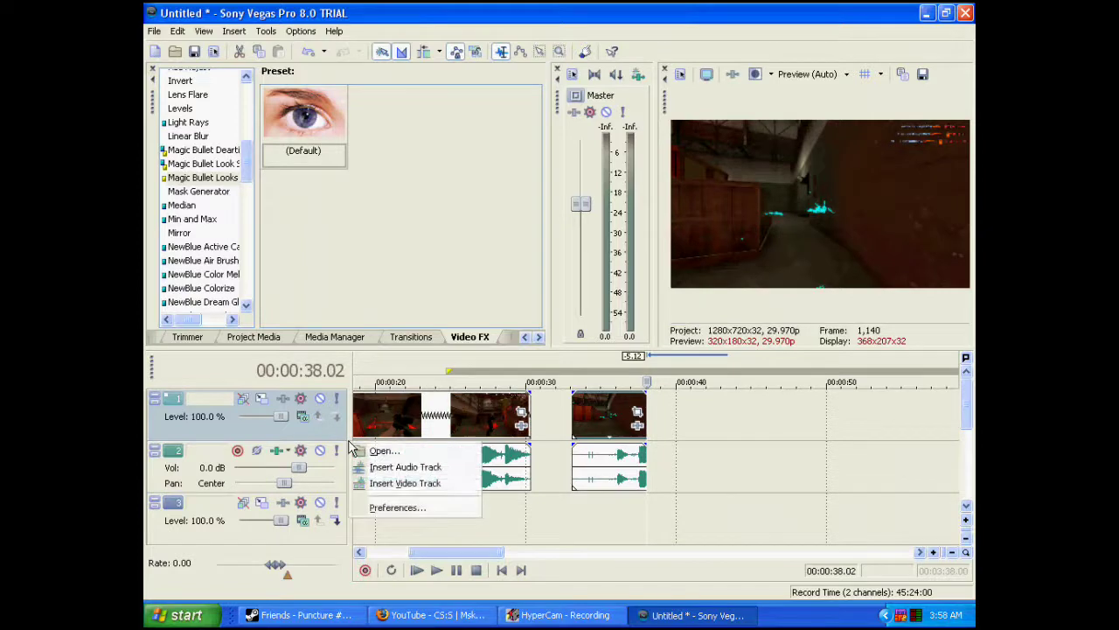
click(389, 486)
drag(507, 552, 495, 553)
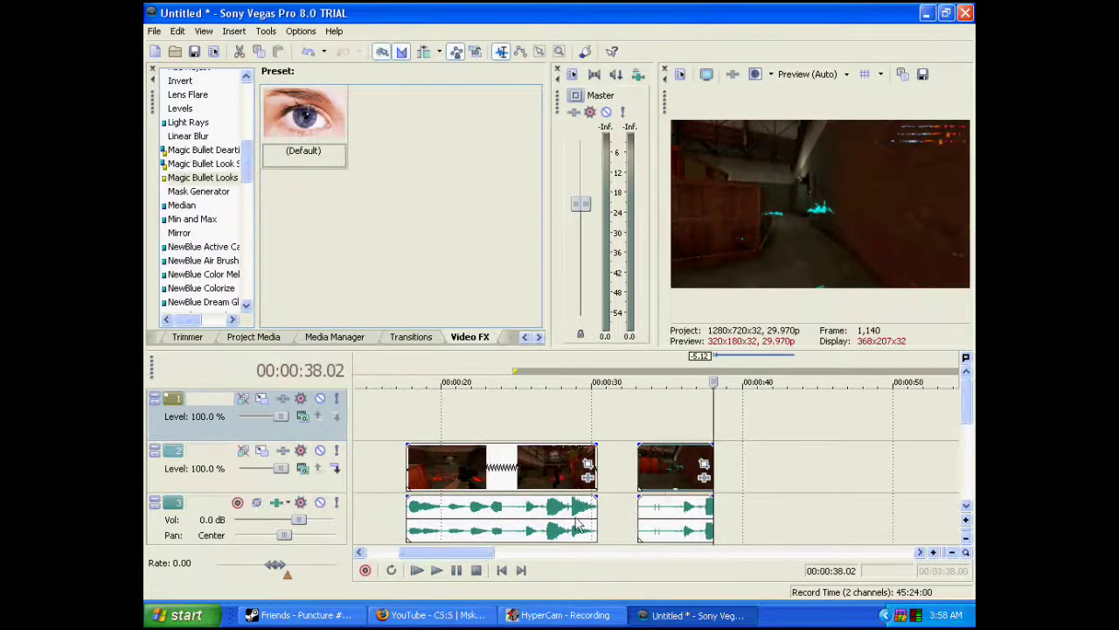
drag(673, 487, 534, 422)
click(535, 422)
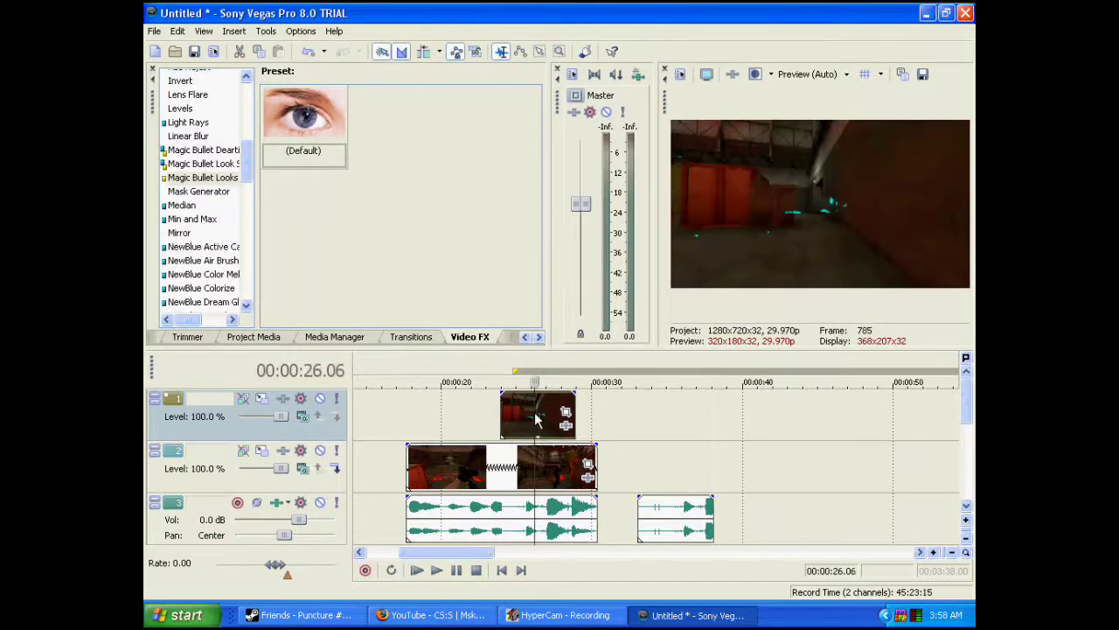
key(space)
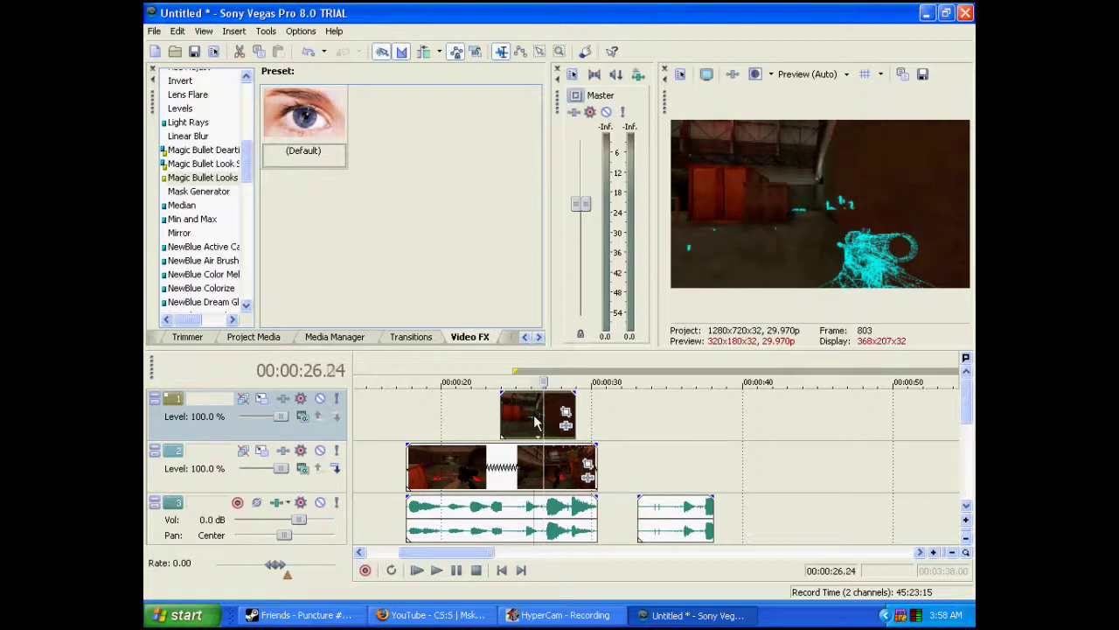
click(535, 422)
key(space)
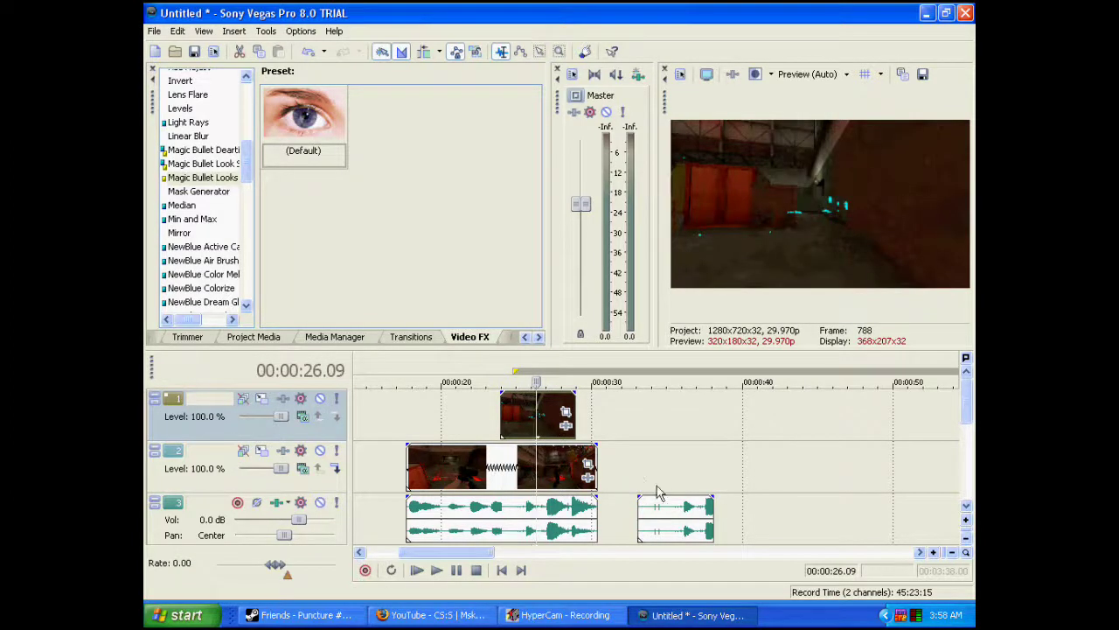
Move the hack audio beneath the overlay clip
click(968, 412)
drag(682, 473, 517, 479)
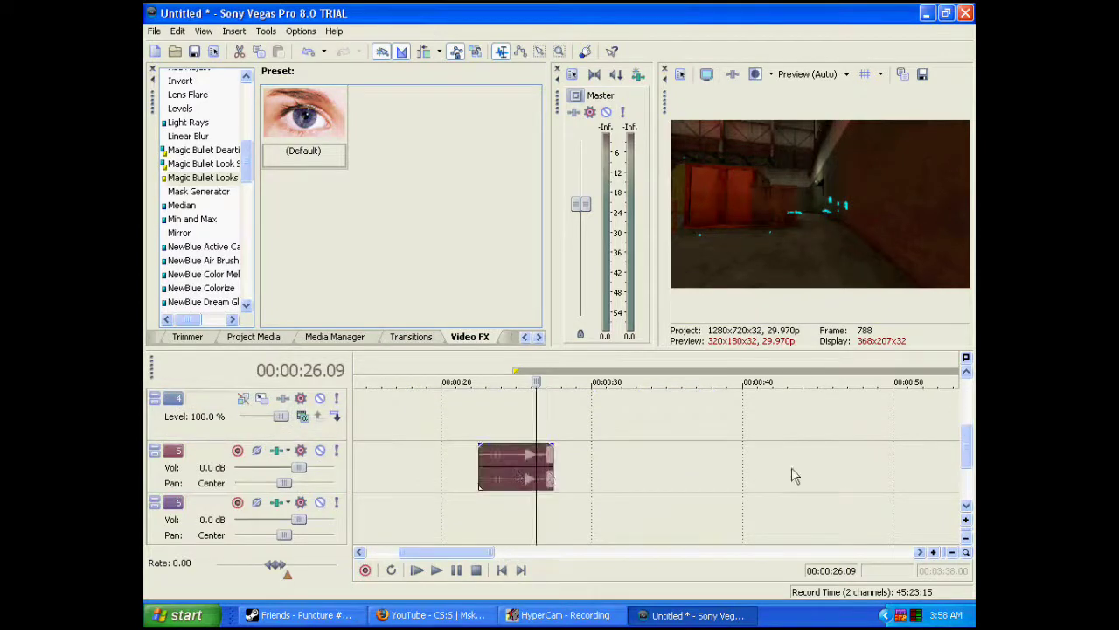
scroll(970, 448, up, 1)
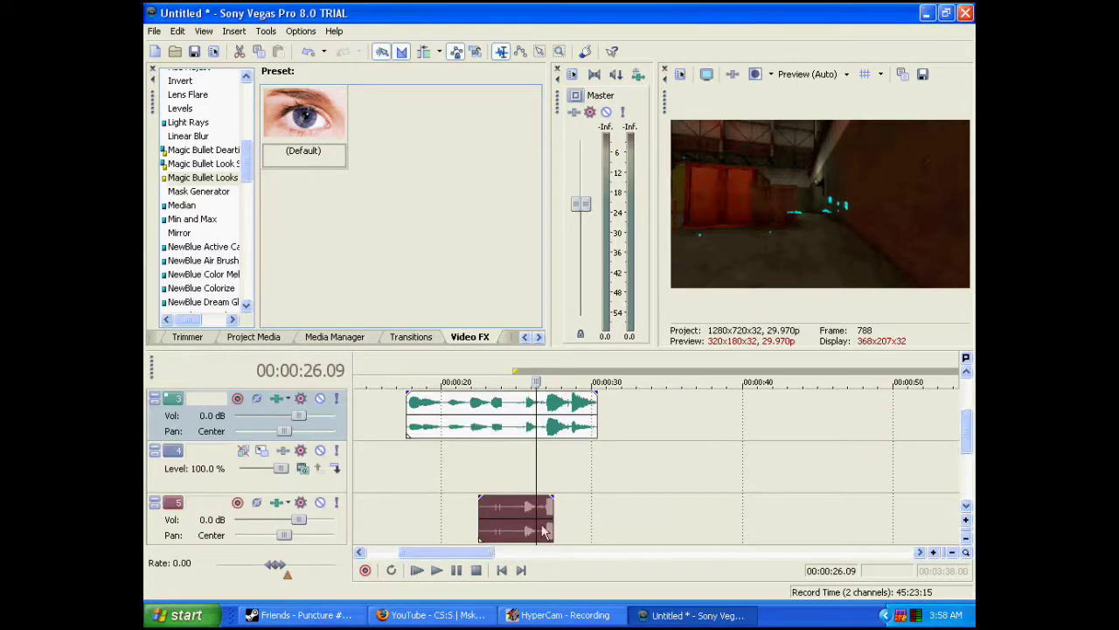
scroll(541, 516, up, 10)
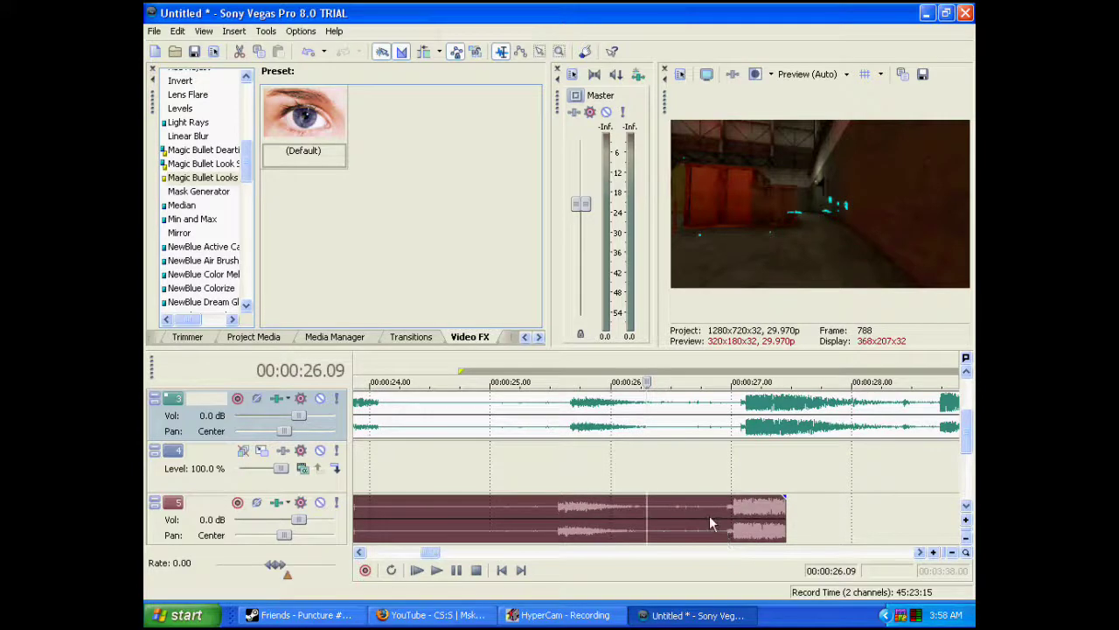
Delete the empty video track and position the playhead at 00:00:27.17 on the hack audio
right_click(484, 461)
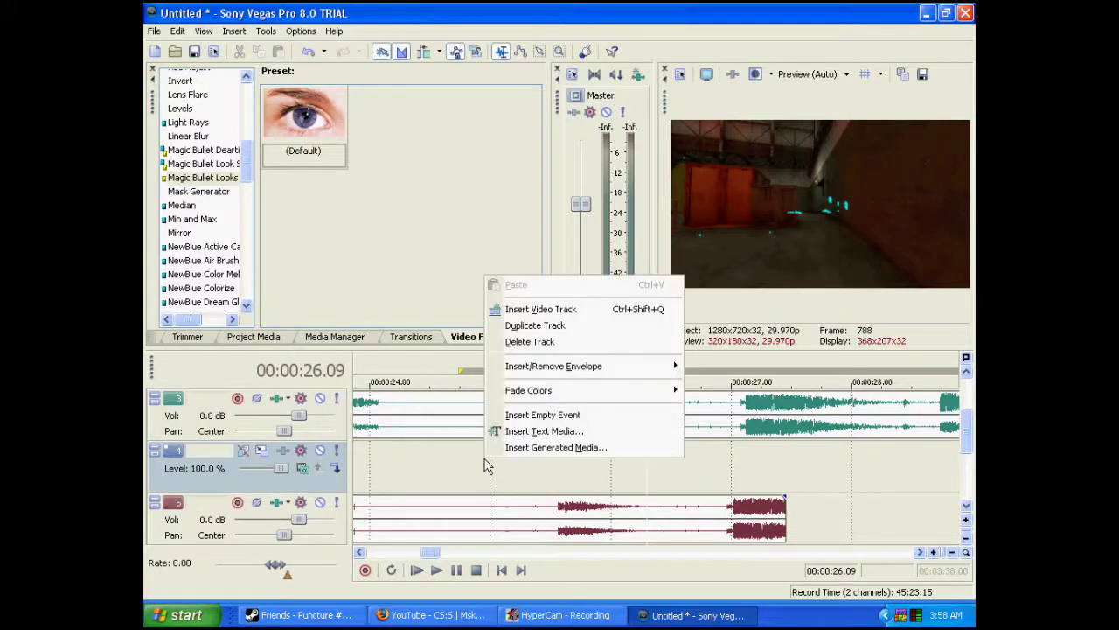
click(530, 342)
click(737, 462)
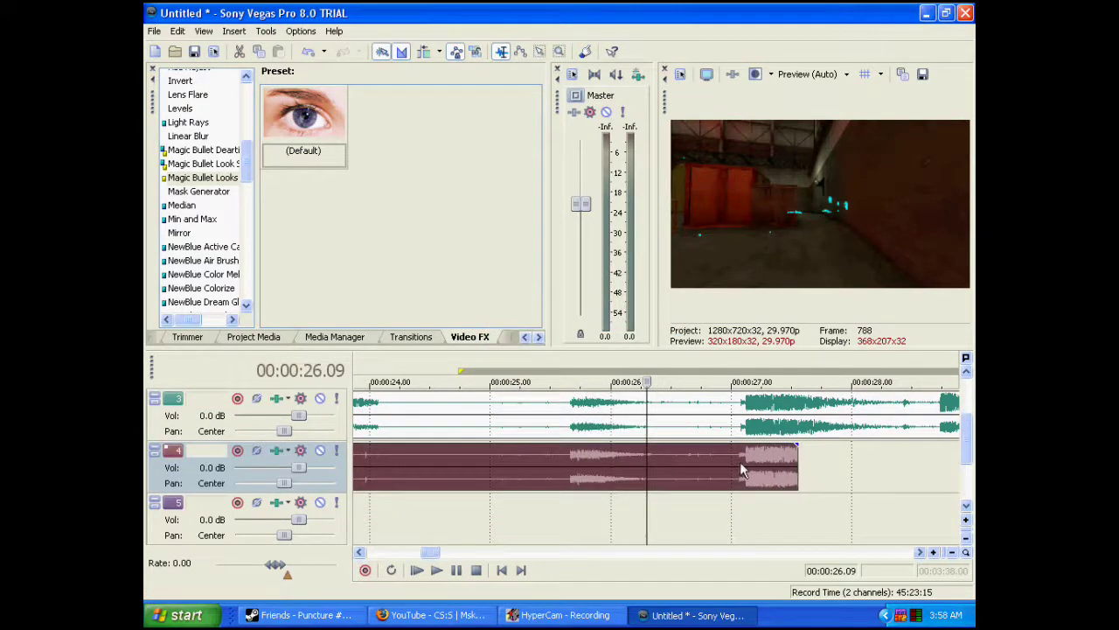
click(751, 464)
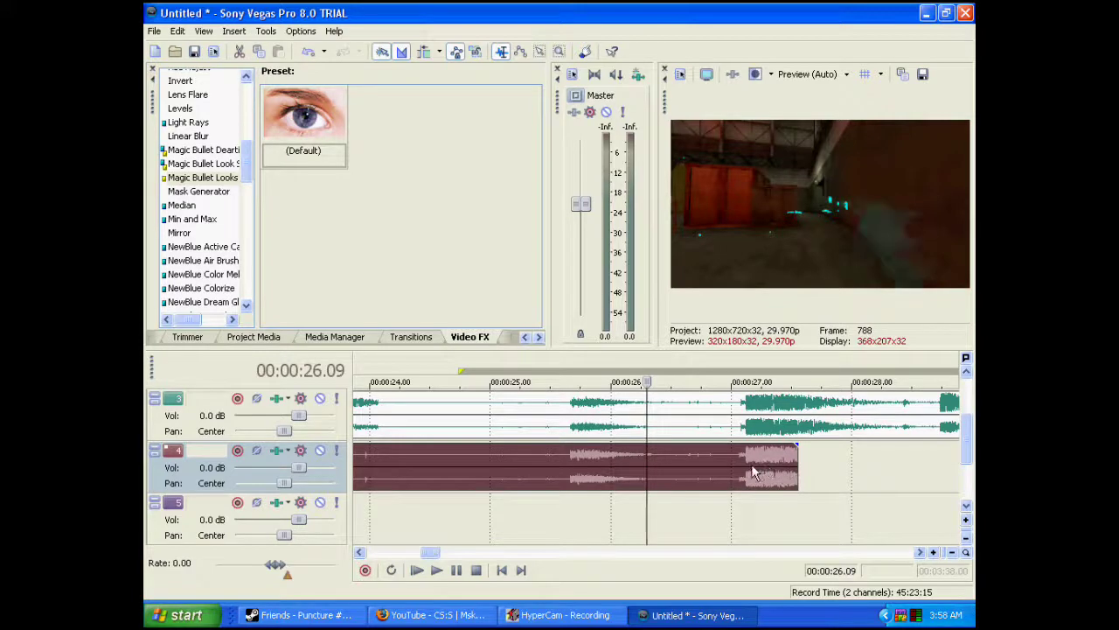
click(800, 465)
Slide the top hack clip to end at 27.17 and scrub to 25.12 to find a cut point
drag(969, 446, 972, 415)
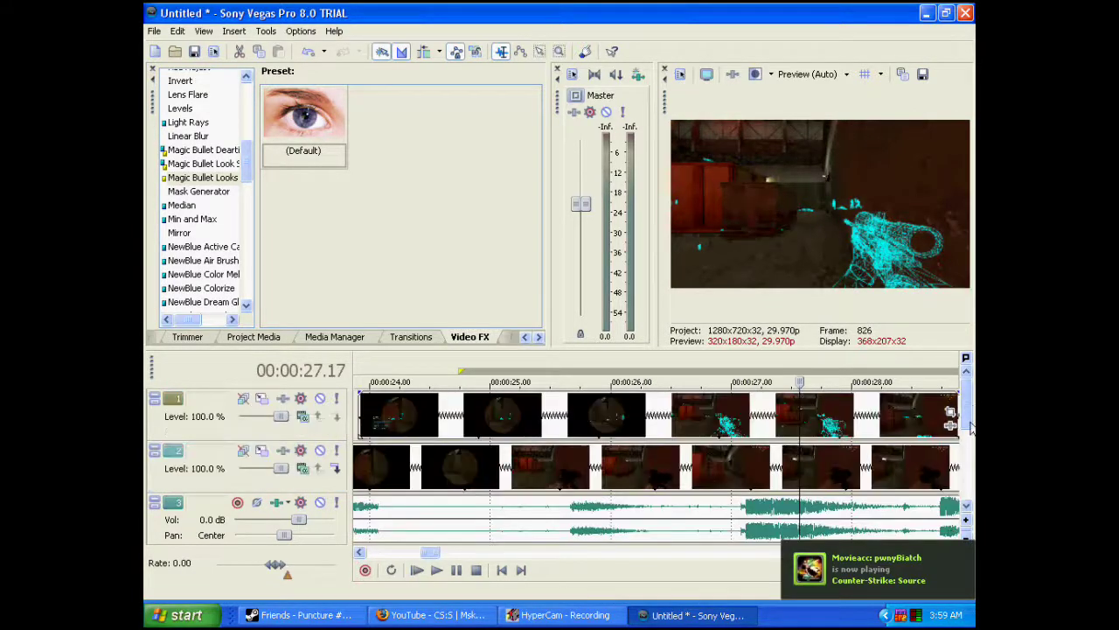
drag(881, 422, 720, 422)
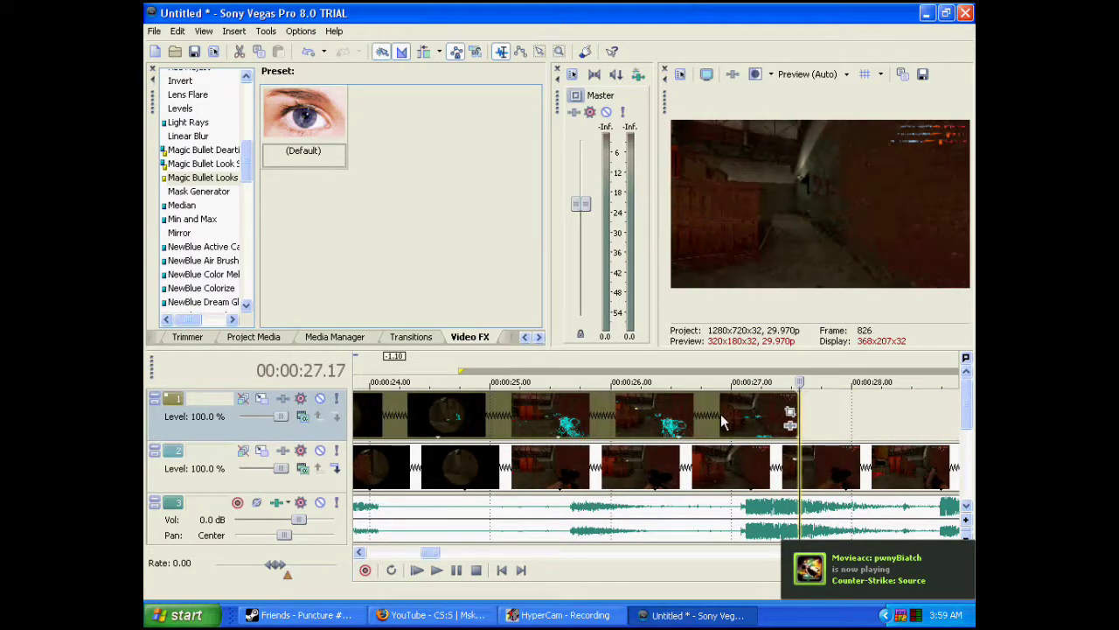
scroll(720, 423, down, 3)
click(490, 429)
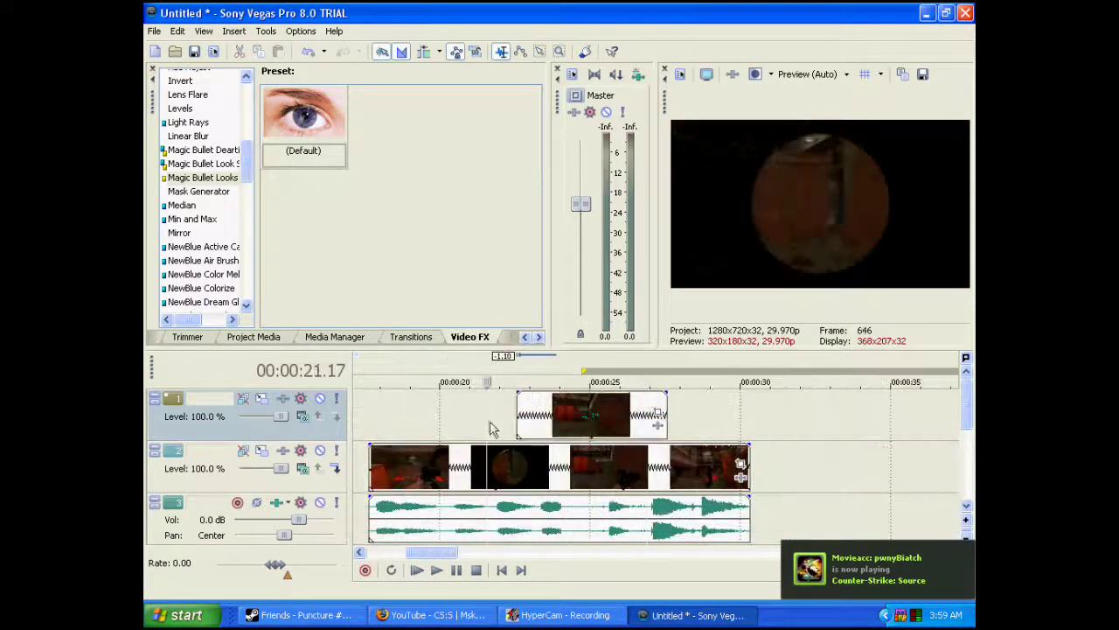
drag(490, 429, 563, 418)
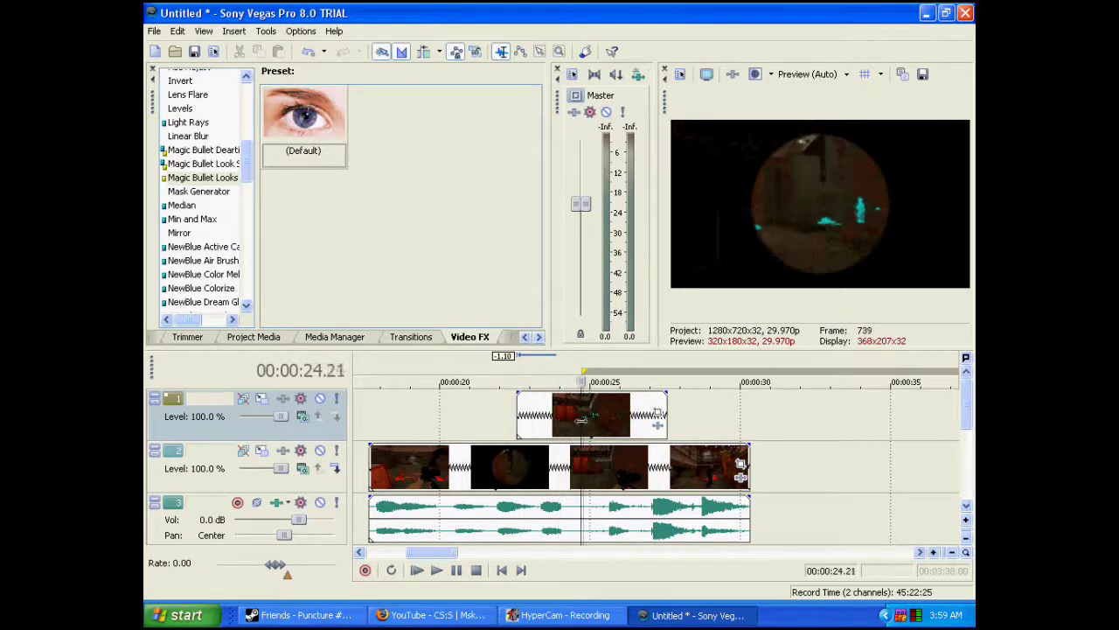
drag(581, 421, 649, 418)
Split both clips at the playhead, then undo the split
key(s)
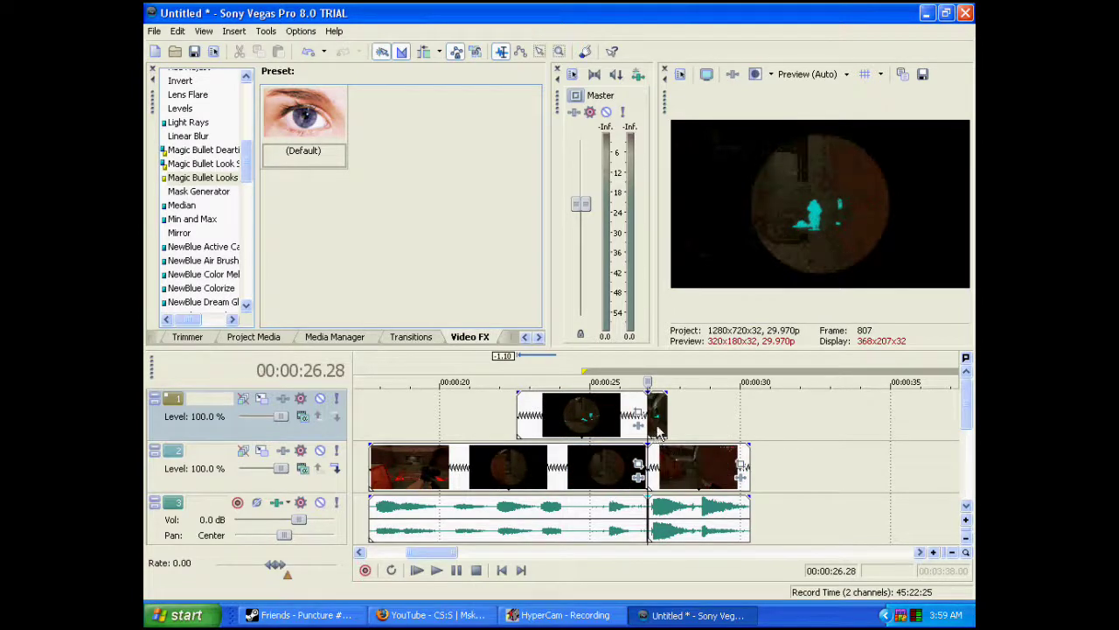
click(177, 30)
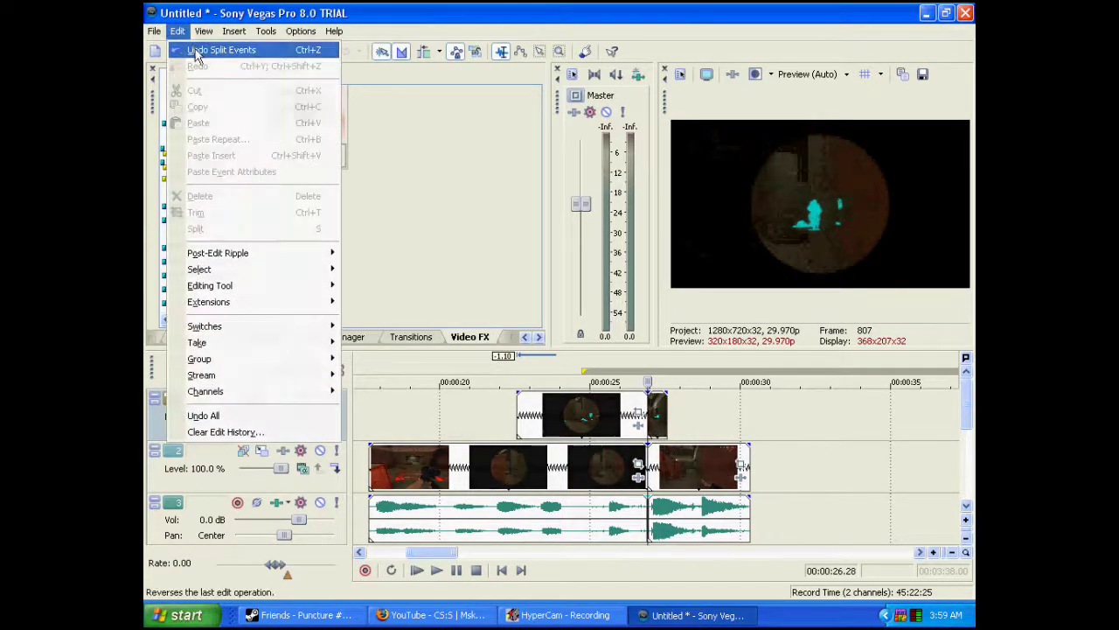
click(196, 49)
Split the track 1 clip at 26.27 and delete the piece after it
click(642, 424)
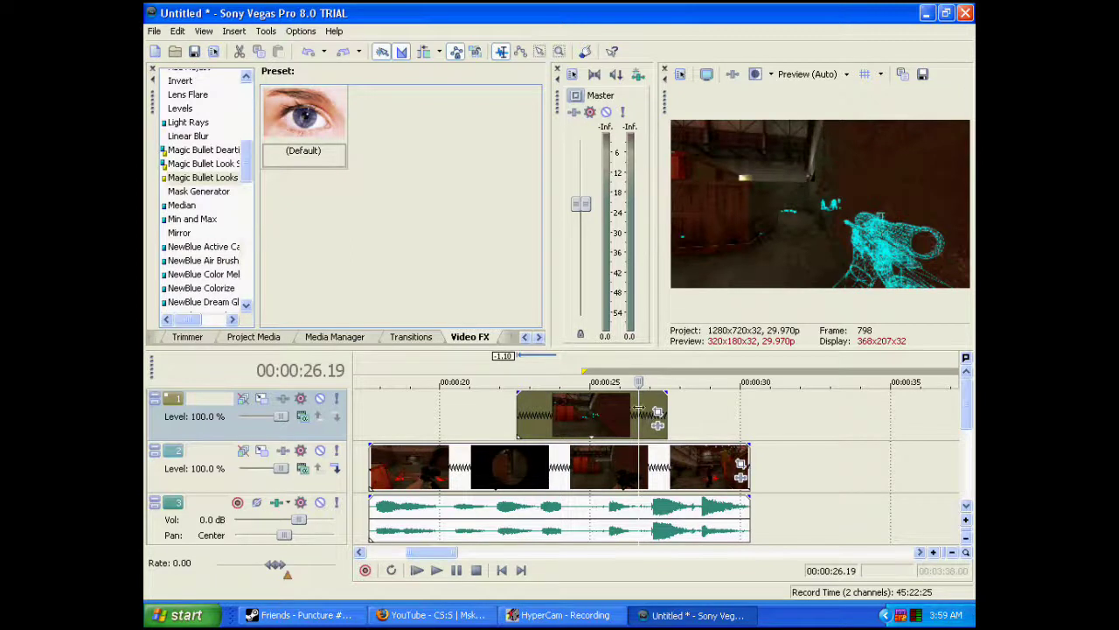
click(652, 411)
key(Right)
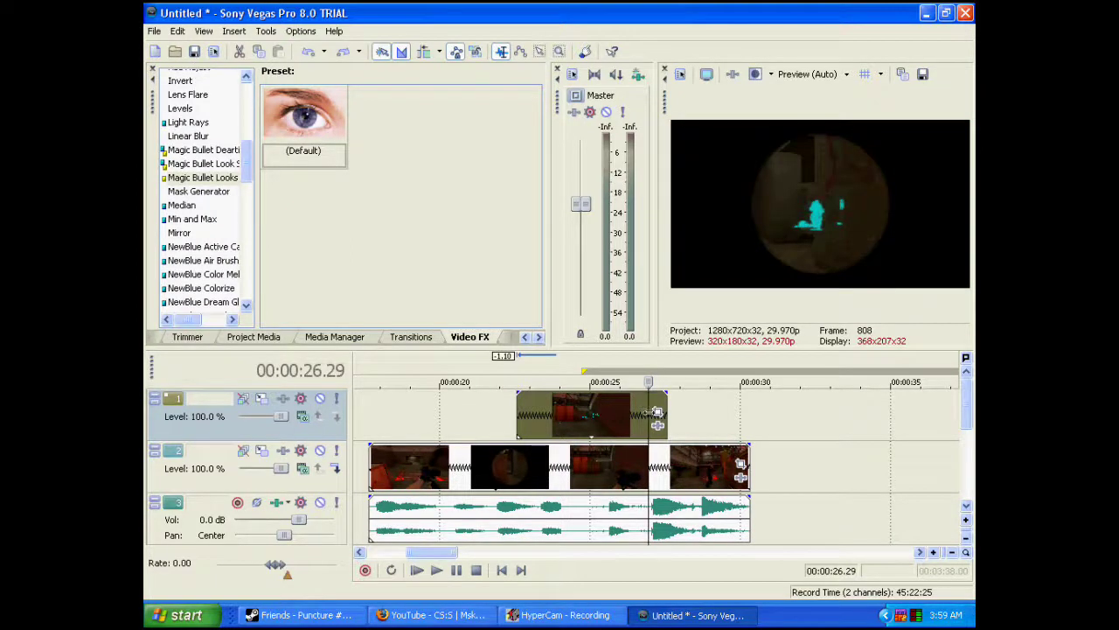
key(Left)
key(Left)
key(Left)
key(Left)
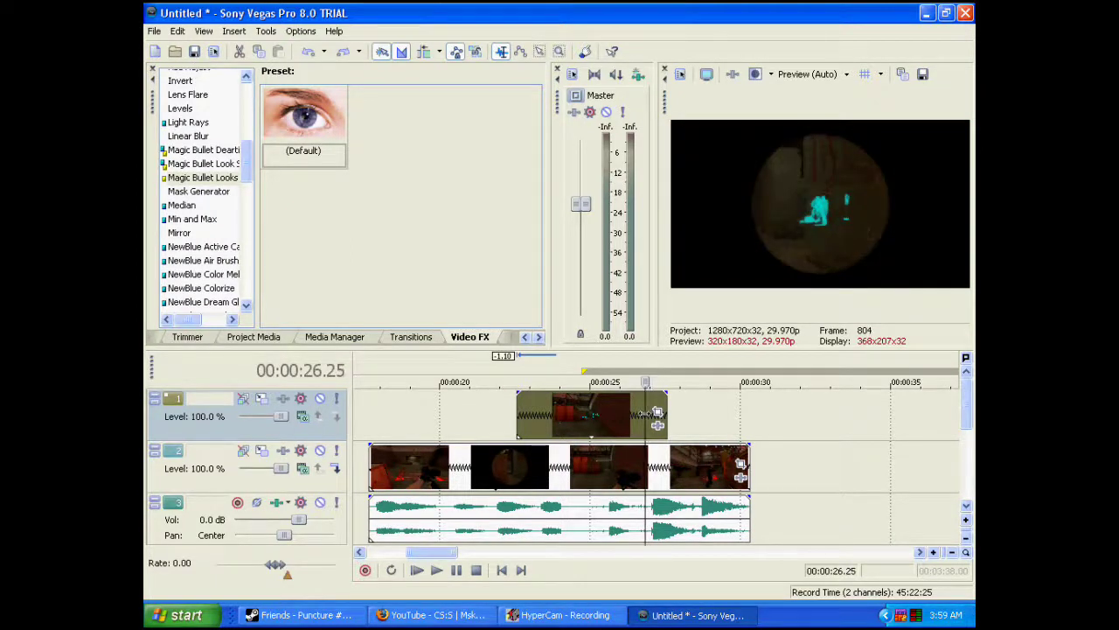
key(Right)
key(Right)
key(s)
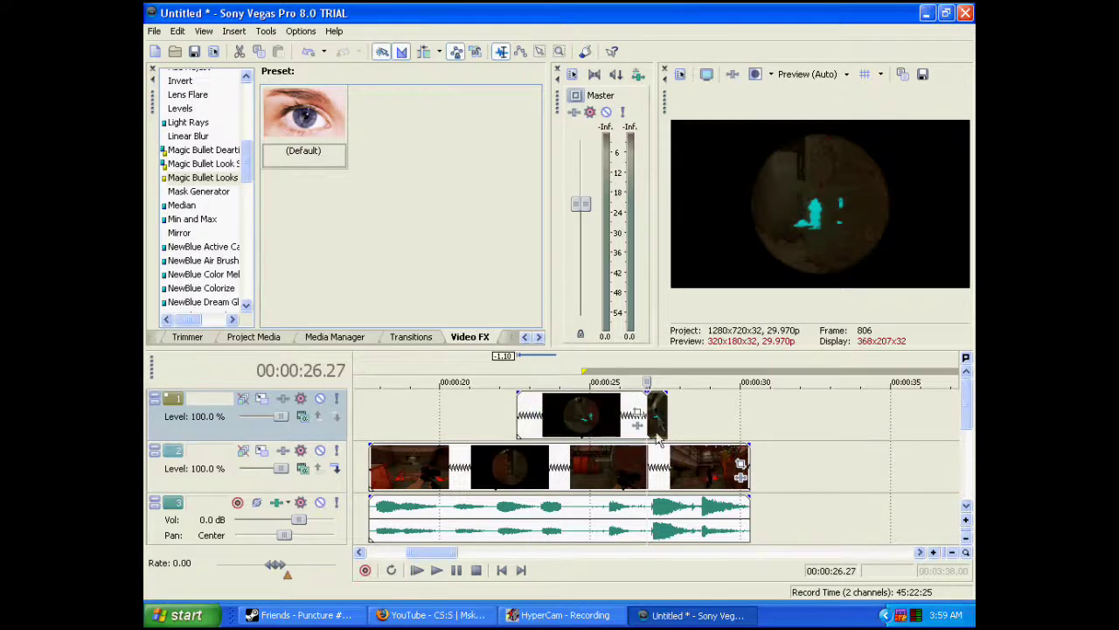
right_click(657, 424)
click(704, 208)
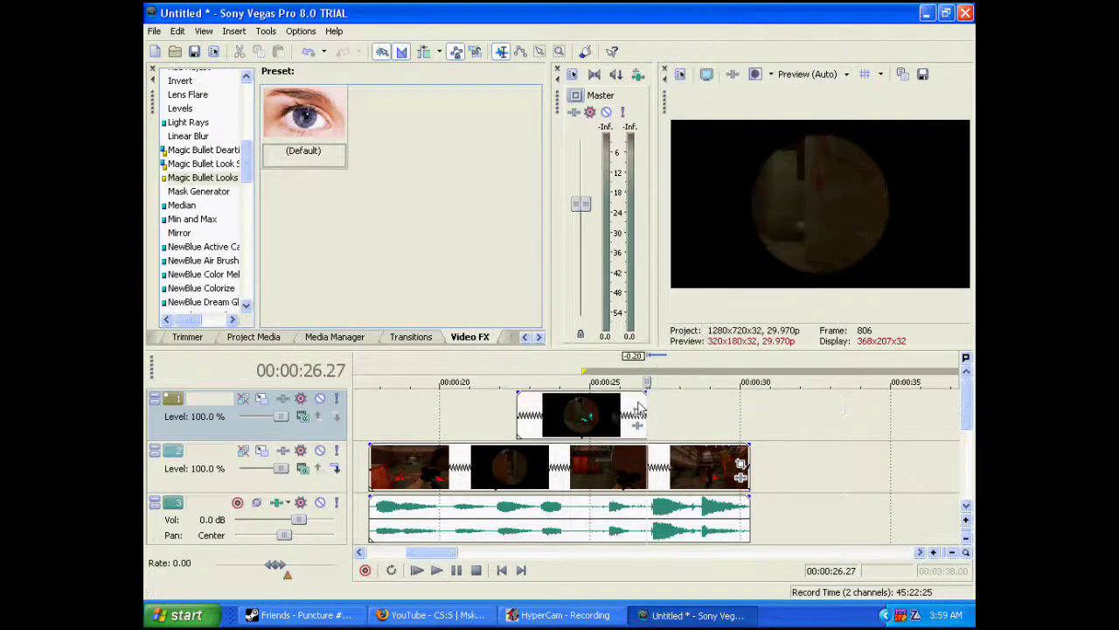
Split the track 1 clip at 25.17 and delete the left part
click(585, 414)
drag(584, 415, 606, 415)
key(s)
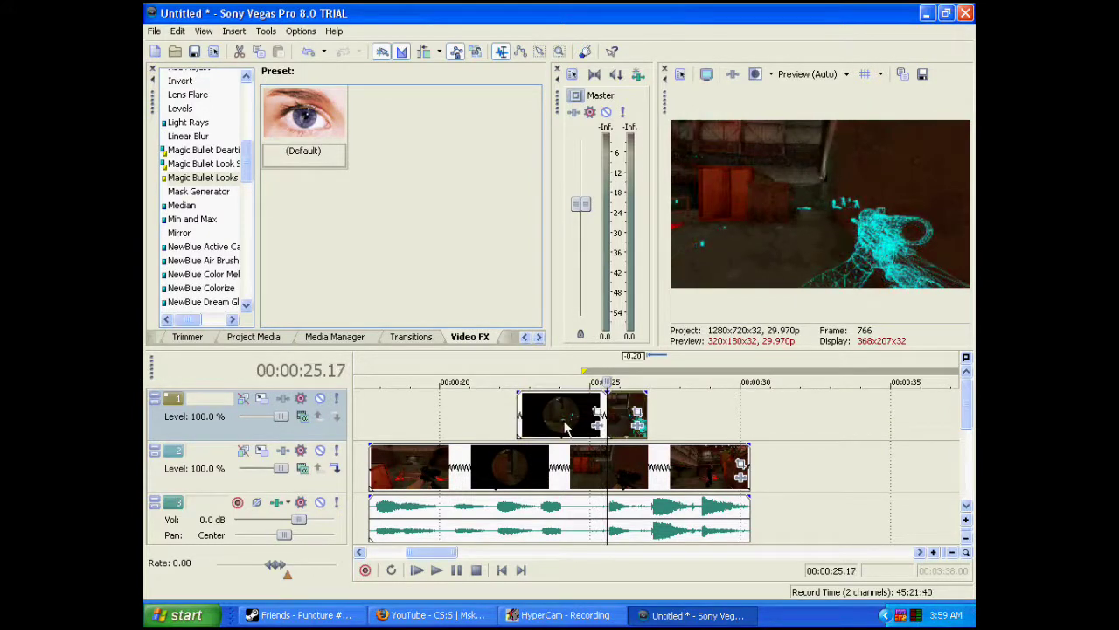
right_click(563, 420)
click(623, 218)
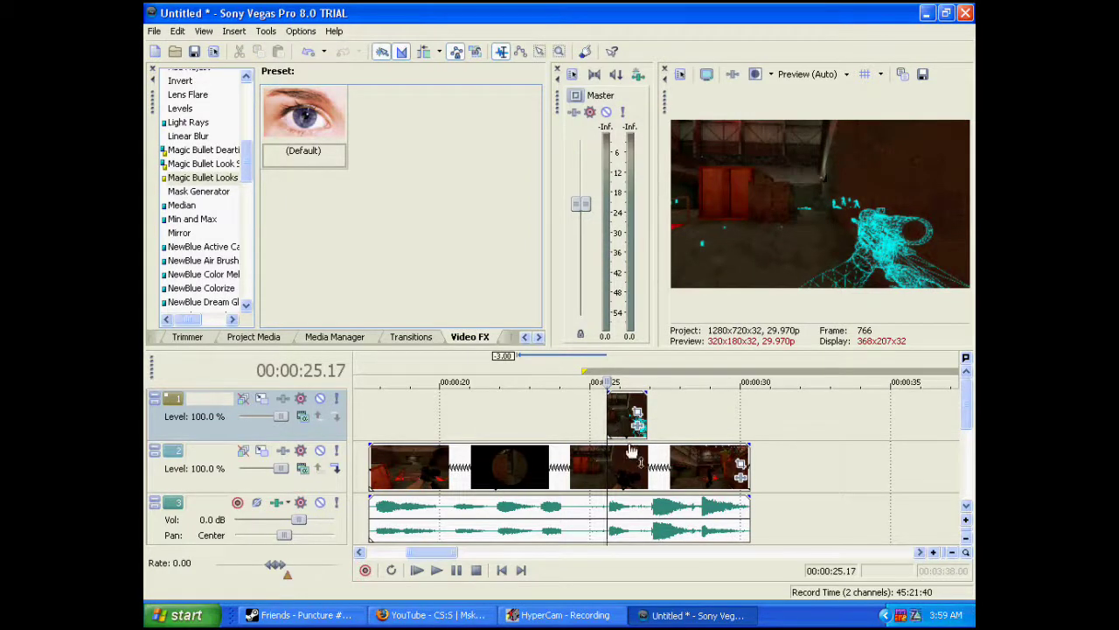
Drop the track 2 clip's opacity to 0% and apply Cookie Cutter 'Circle, Center' to the track 1 clip
click(631, 451)
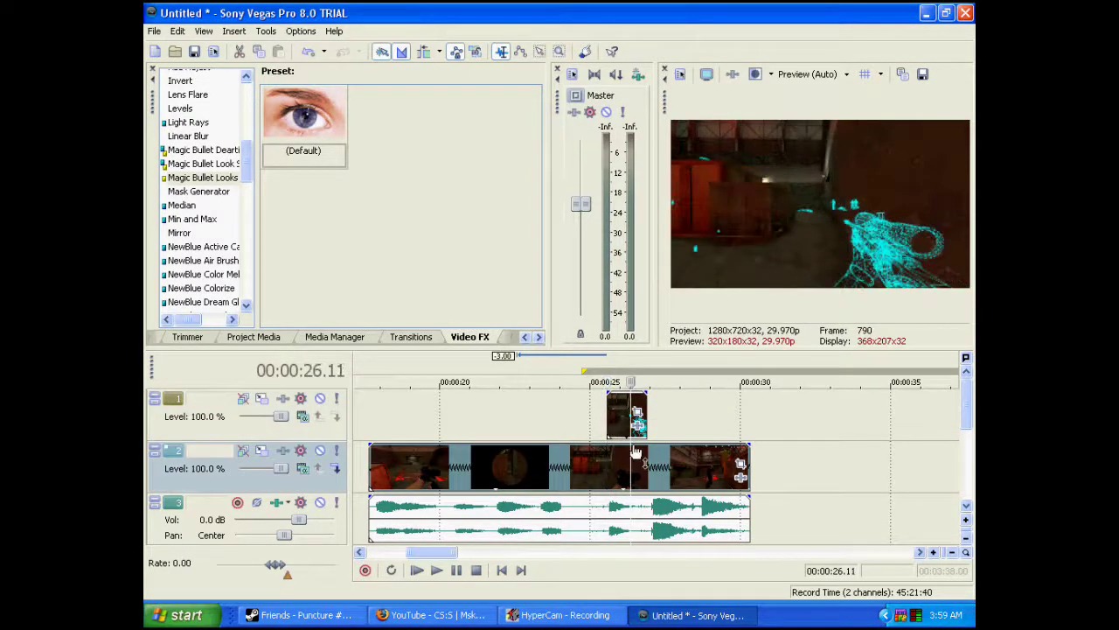
drag(636, 451, 644, 503)
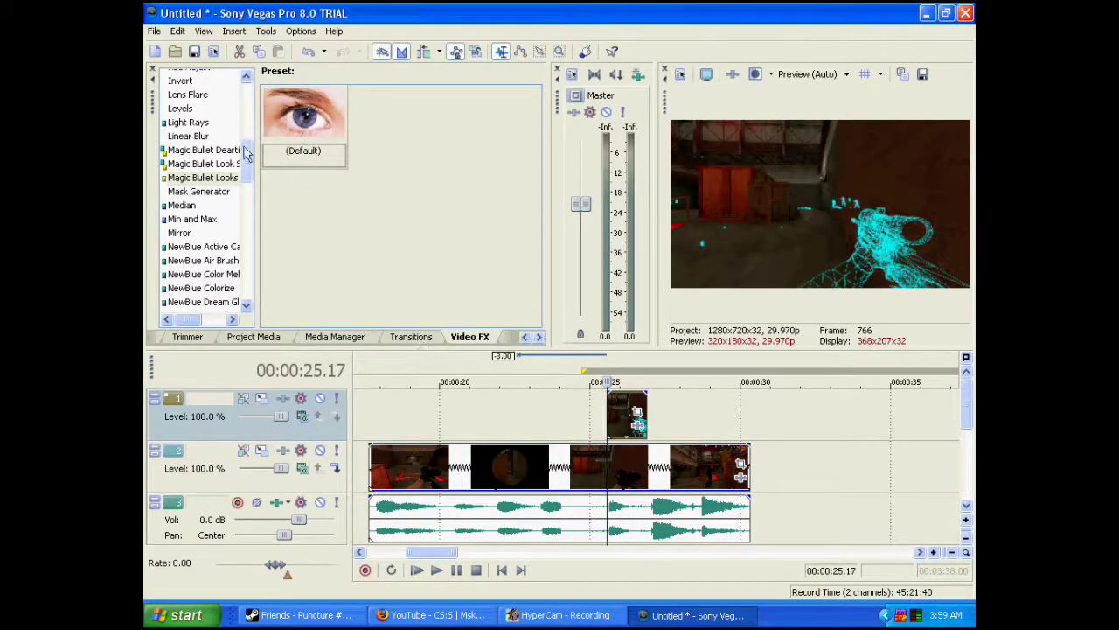
drag(249, 171, 249, 129)
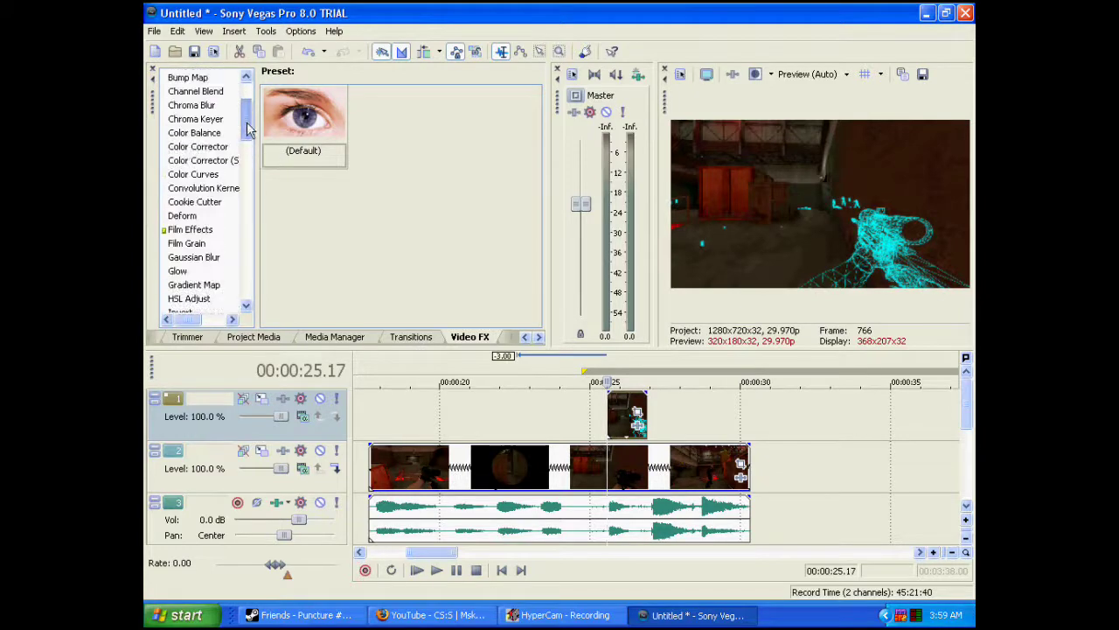
click(206, 202)
drag(411, 114, 634, 411)
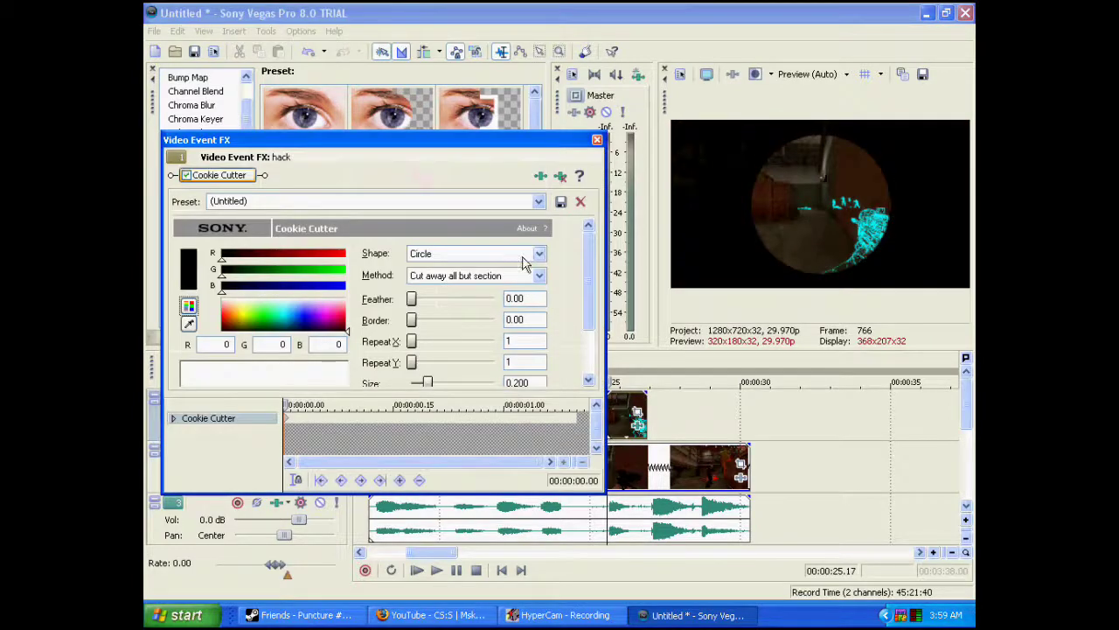
Change the Cookie Cutter mask shape from Rectangle to Oval side
click(523, 256)
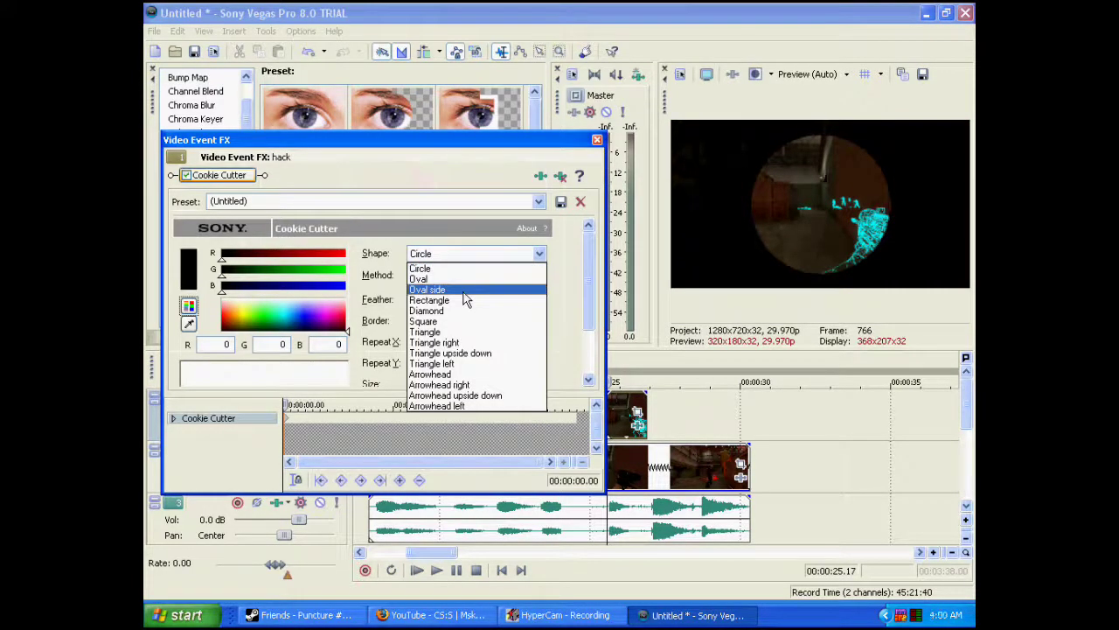
click(464, 300)
click(539, 254)
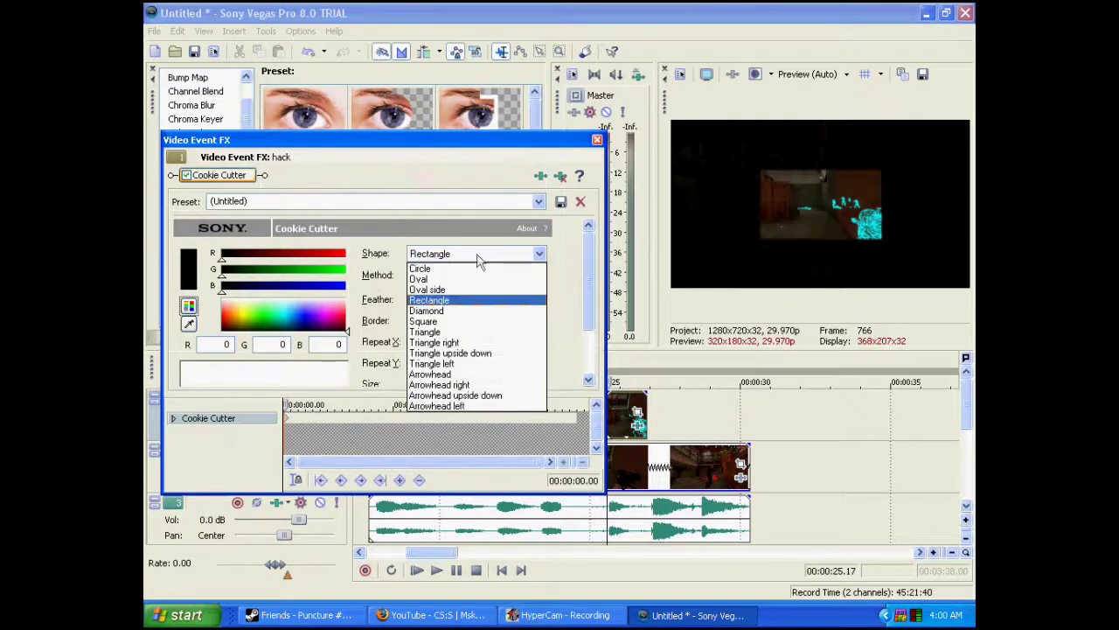
click(454, 285)
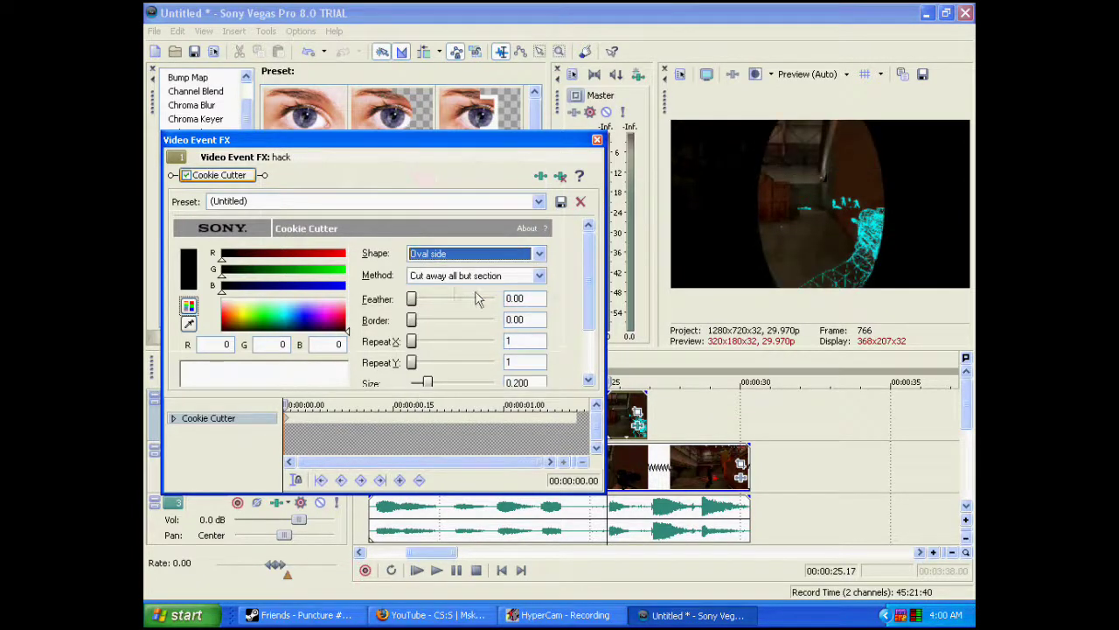
drag(592, 286, 597, 300)
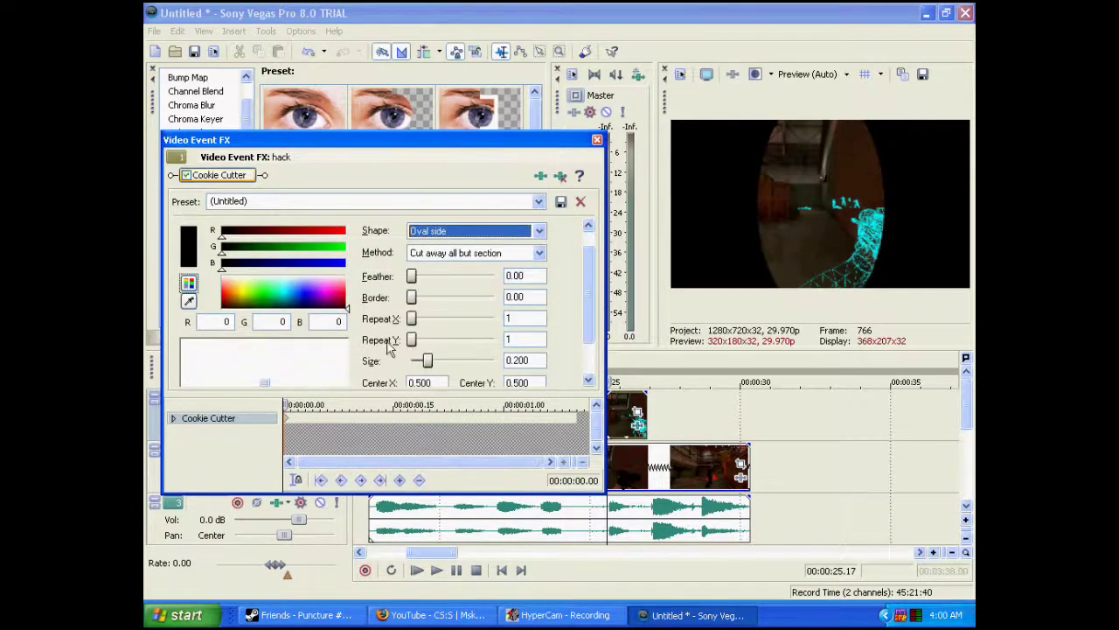
Repeat the mask 10 times vertically, set its size to 0.000, and play the result
scroll(524, 319, down, 1)
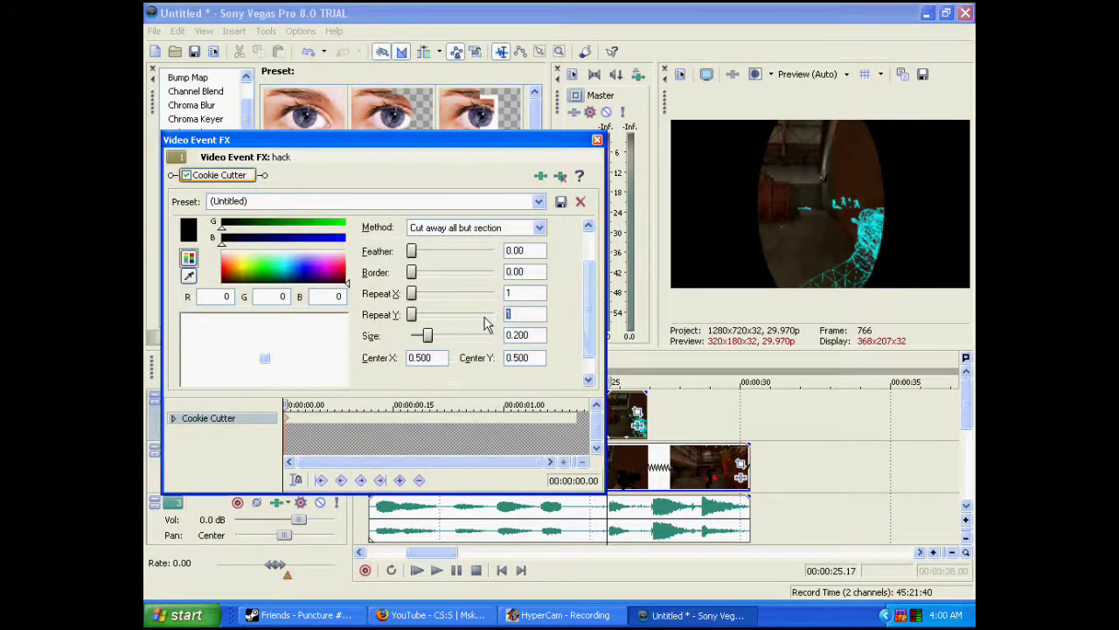
key(Return)
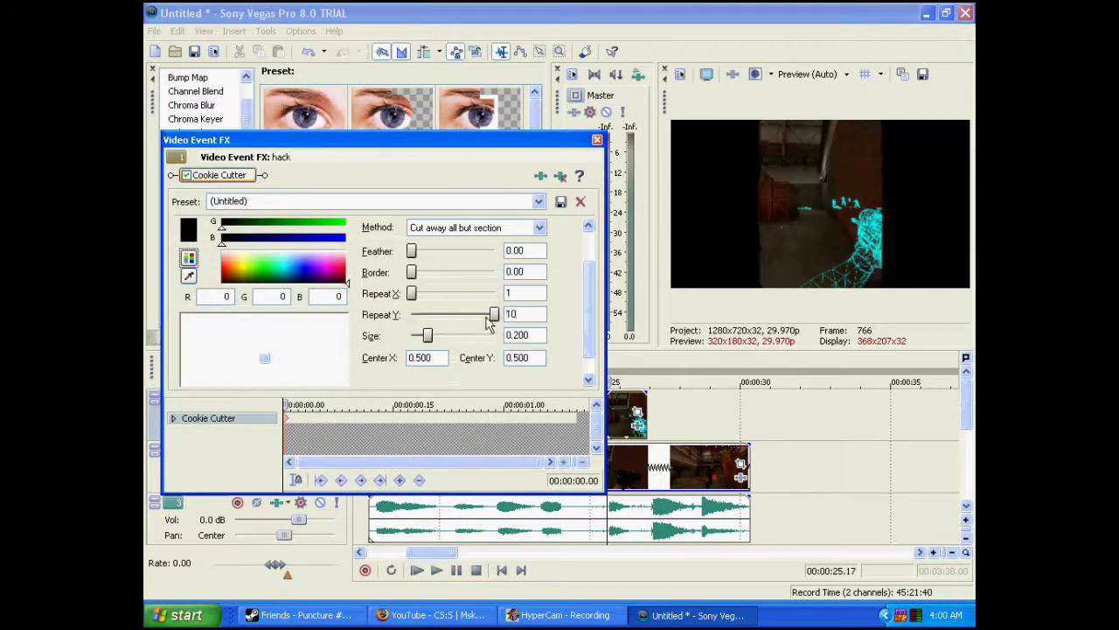
scroll(553, 350, down, 1)
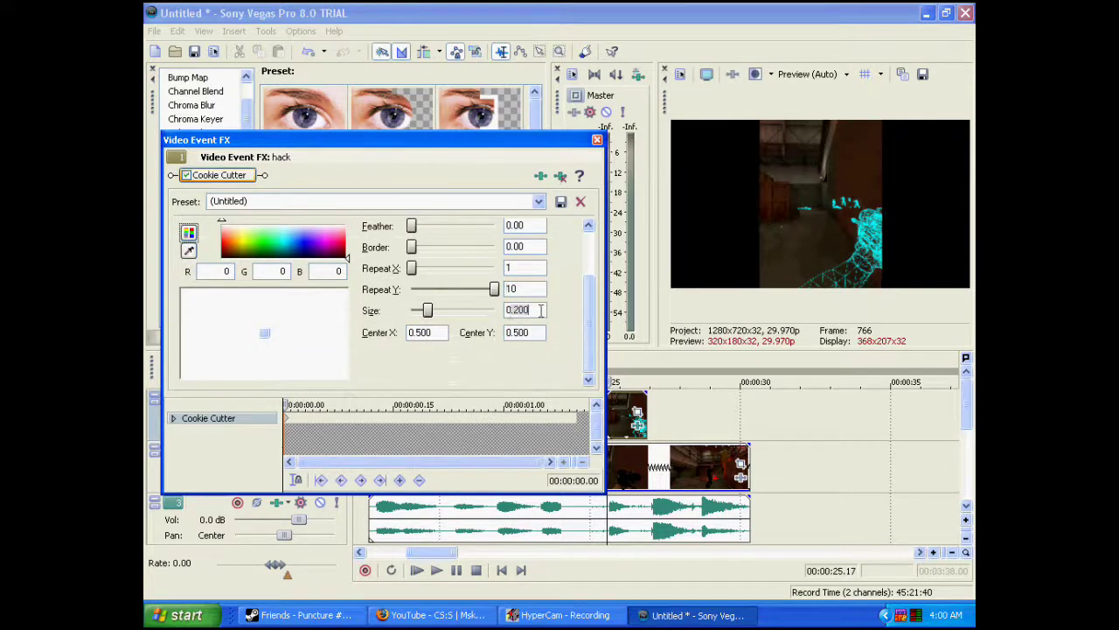
key(Return)
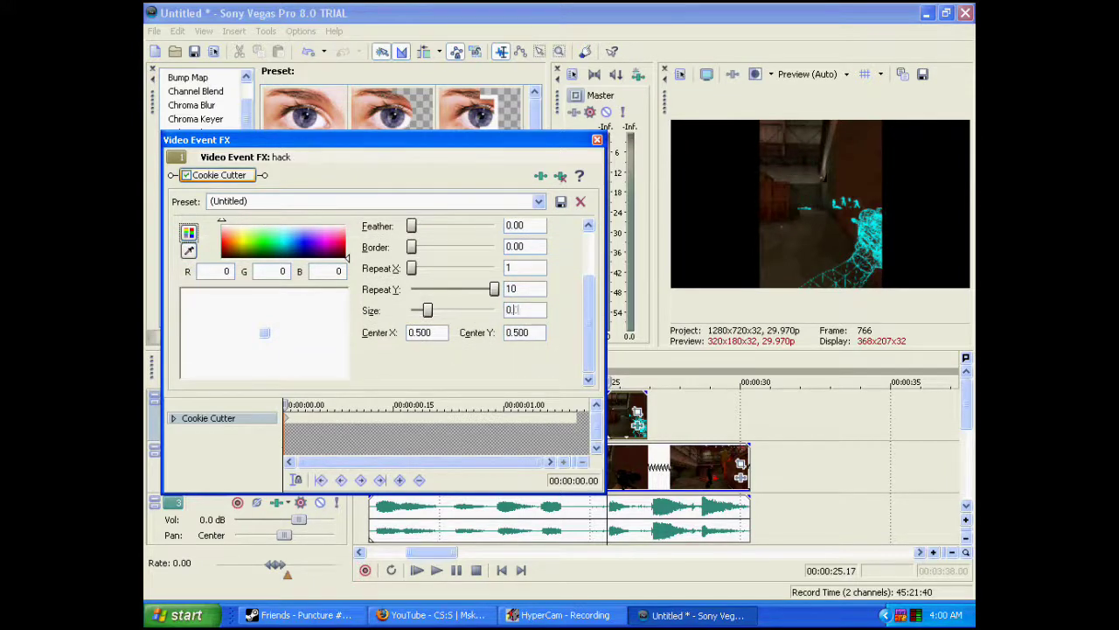
text(0.000)
key(Return)
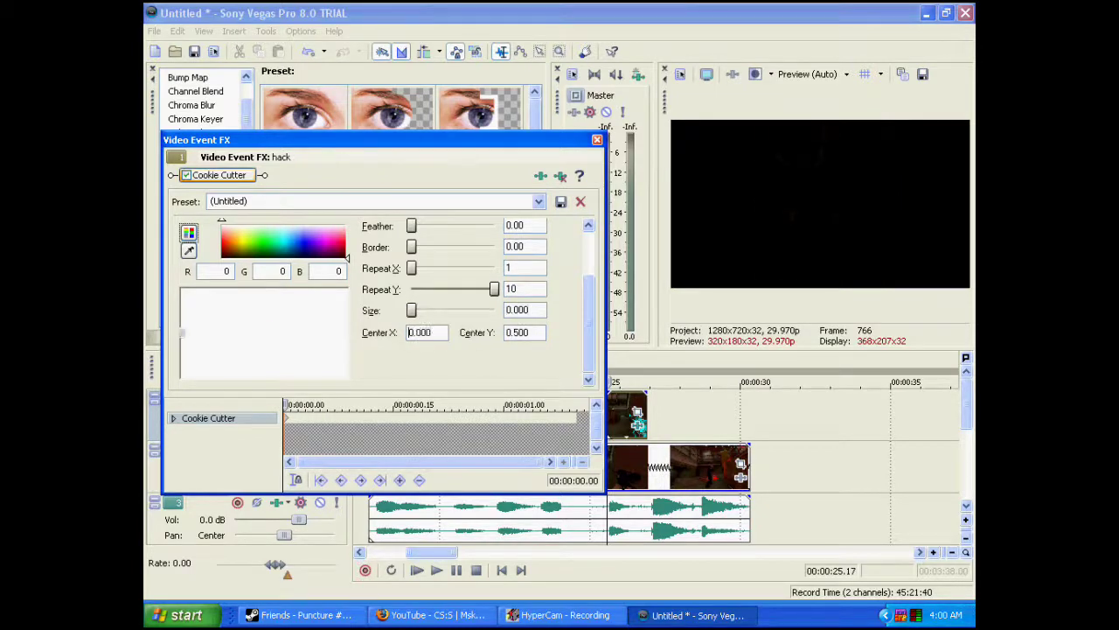
key(space)
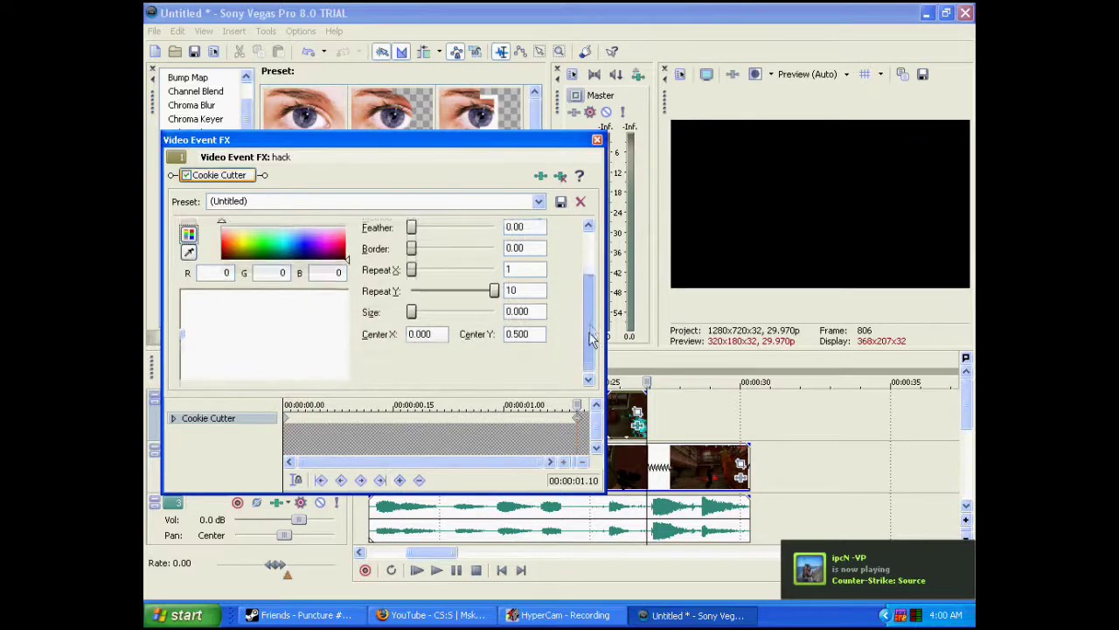
Step Center X through 0.050 and 0.075, then enlarge the mask to reveal a video strip
drag(598, 349, 594, 319)
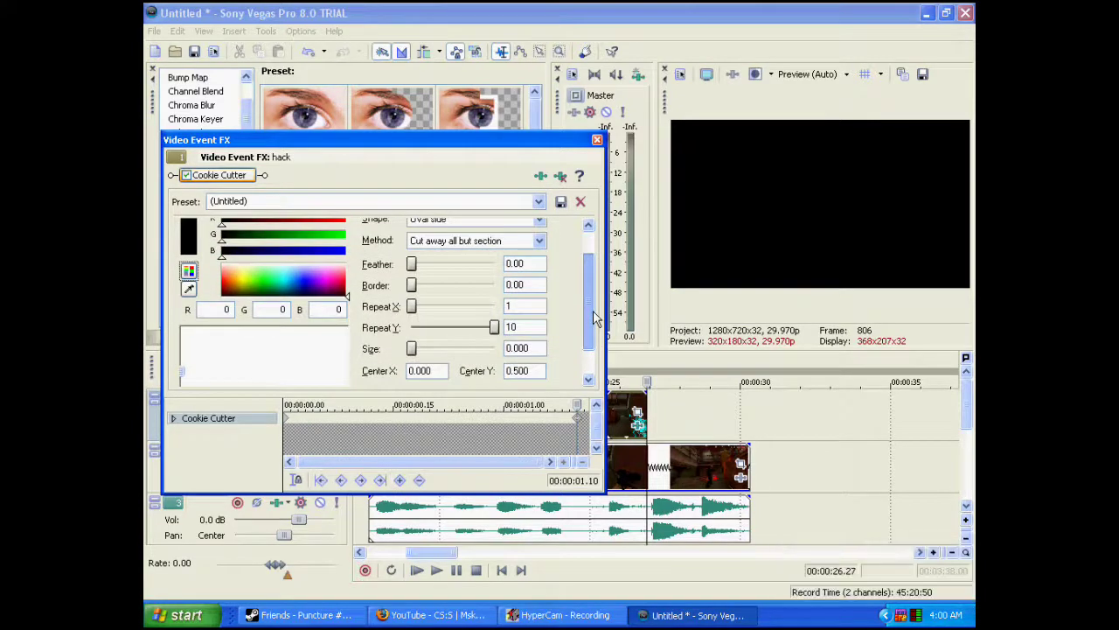
scroll(466, 361, down, 2)
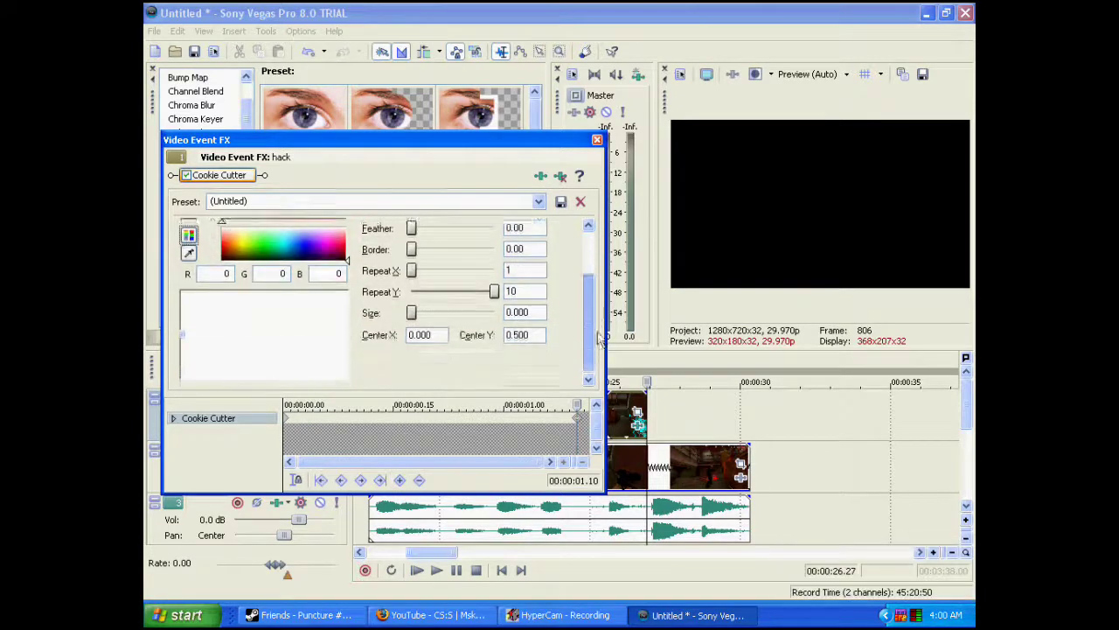
click(443, 333)
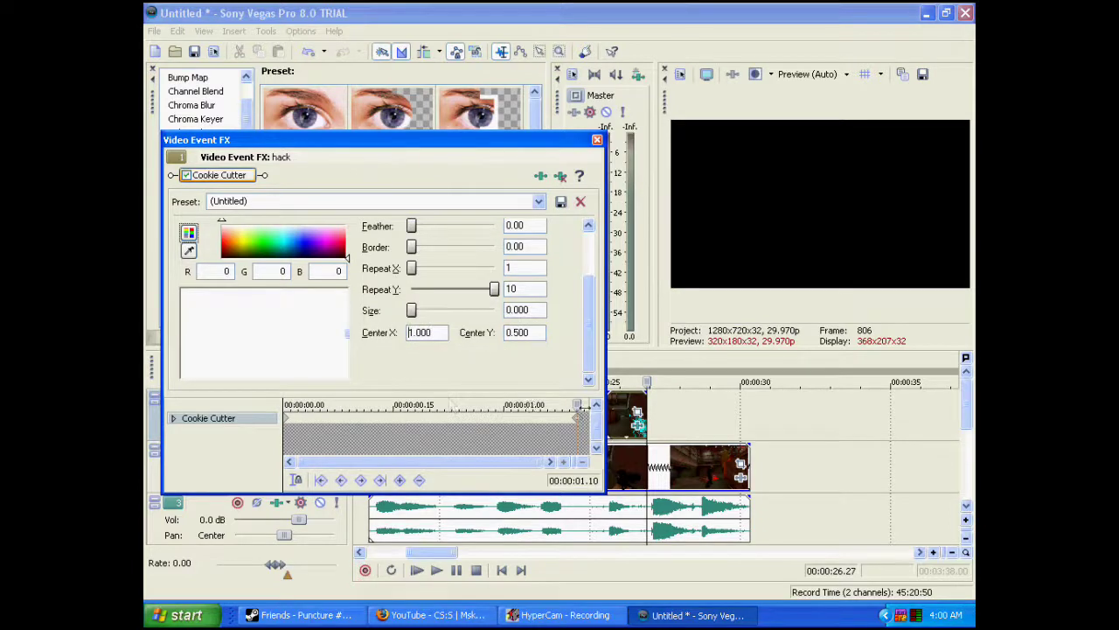
click(295, 402)
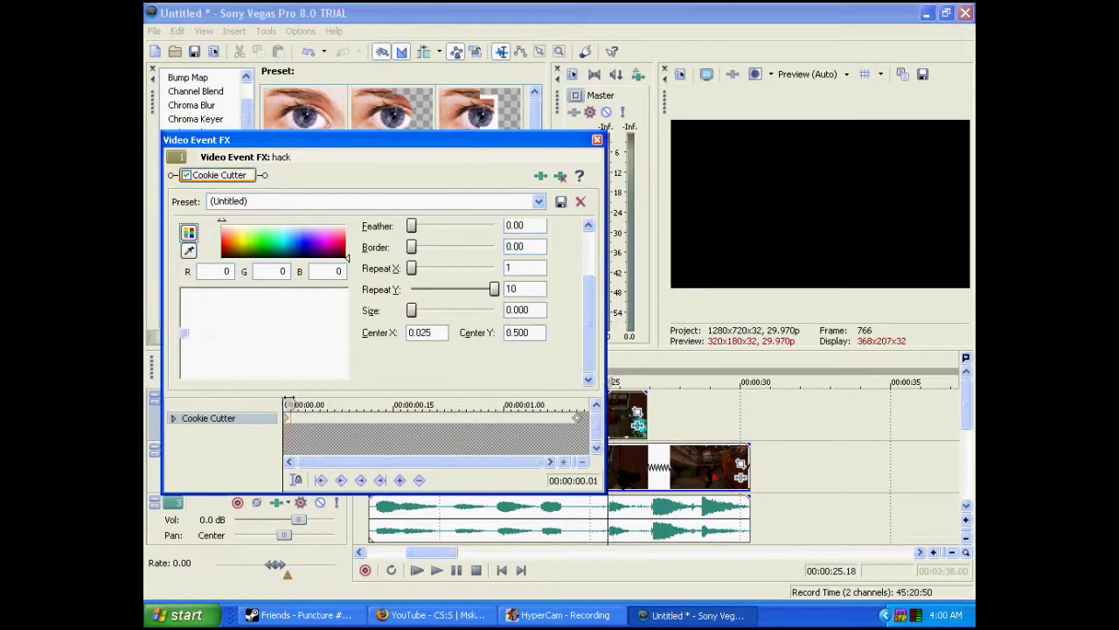
click(302, 402)
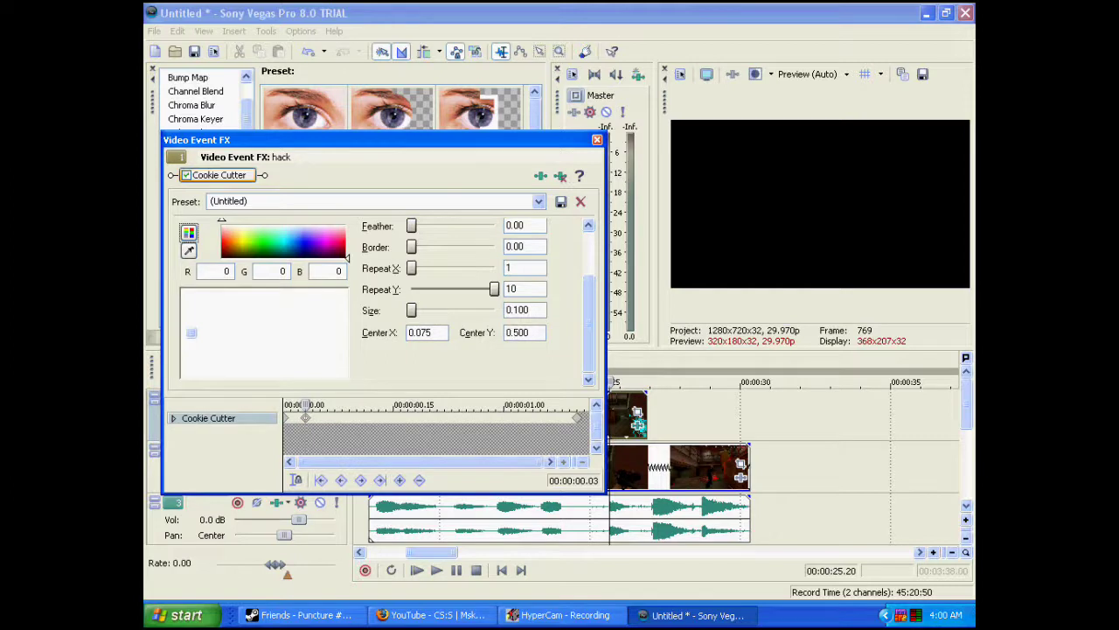
drag(411, 310, 419, 310)
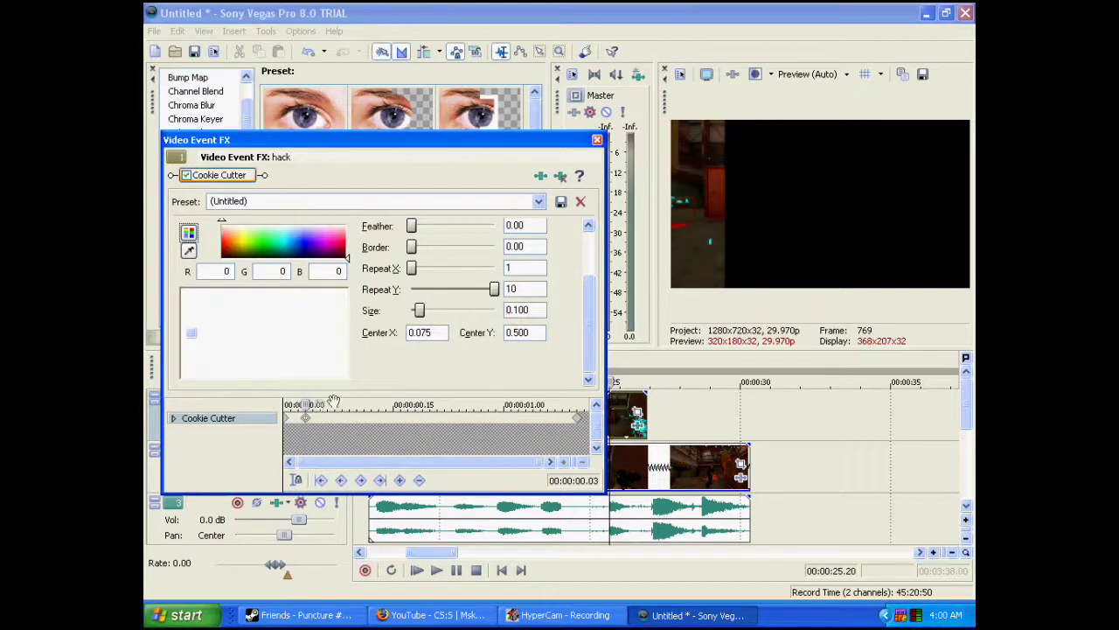
Add a mask keyframe at effect time 01.07, then return to the effect's start
drag(304, 405, 564, 386)
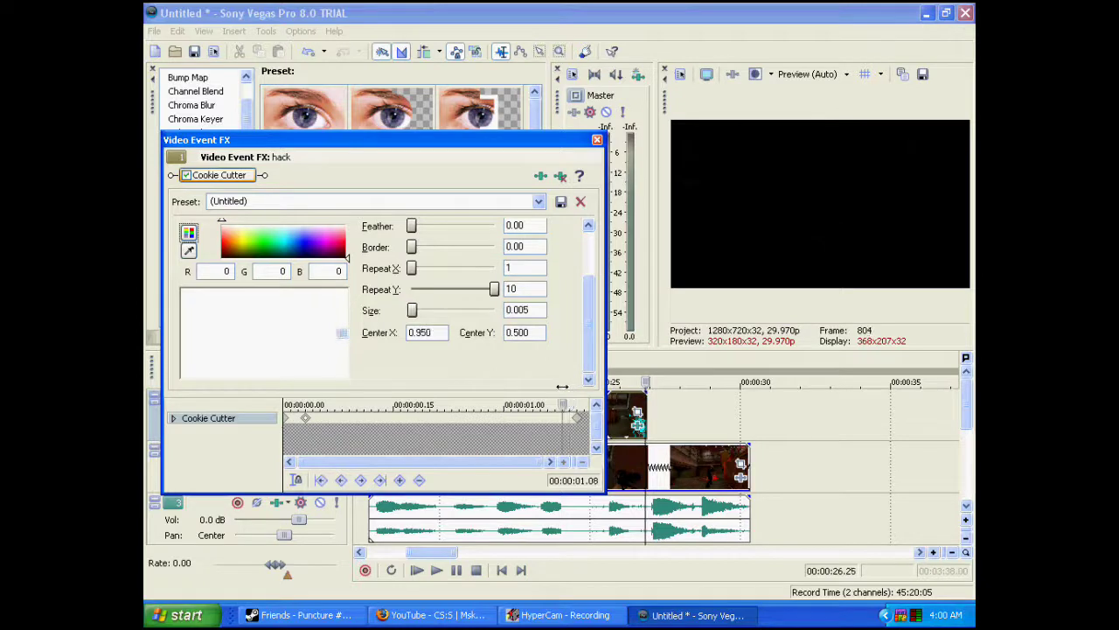
drag(560, 386, 555, 387)
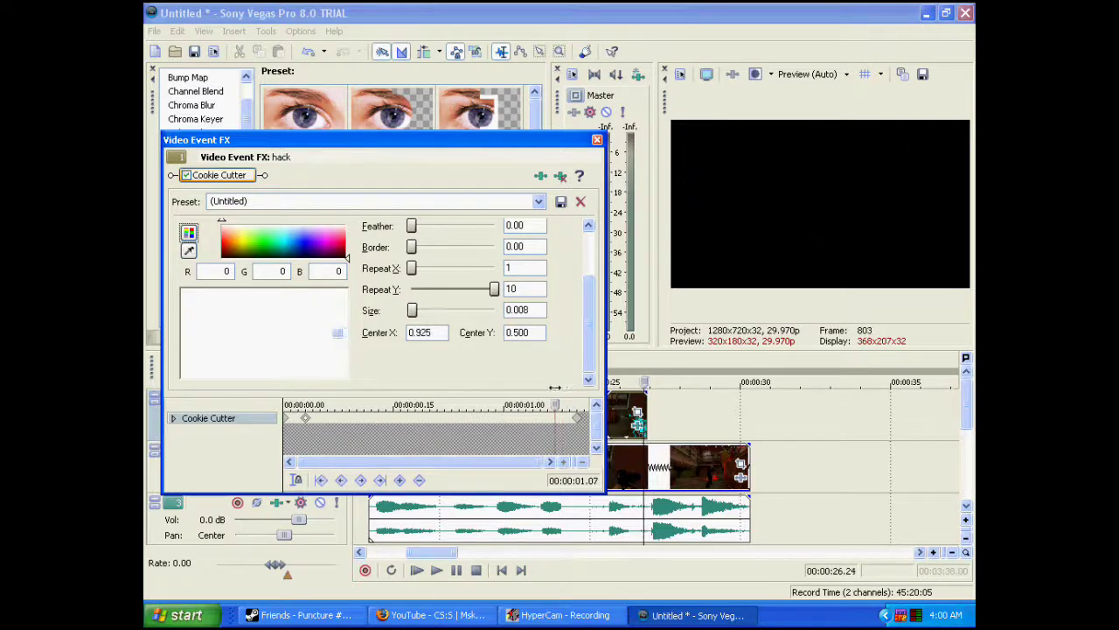
click(400, 479)
drag(555, 405, 328, 405)
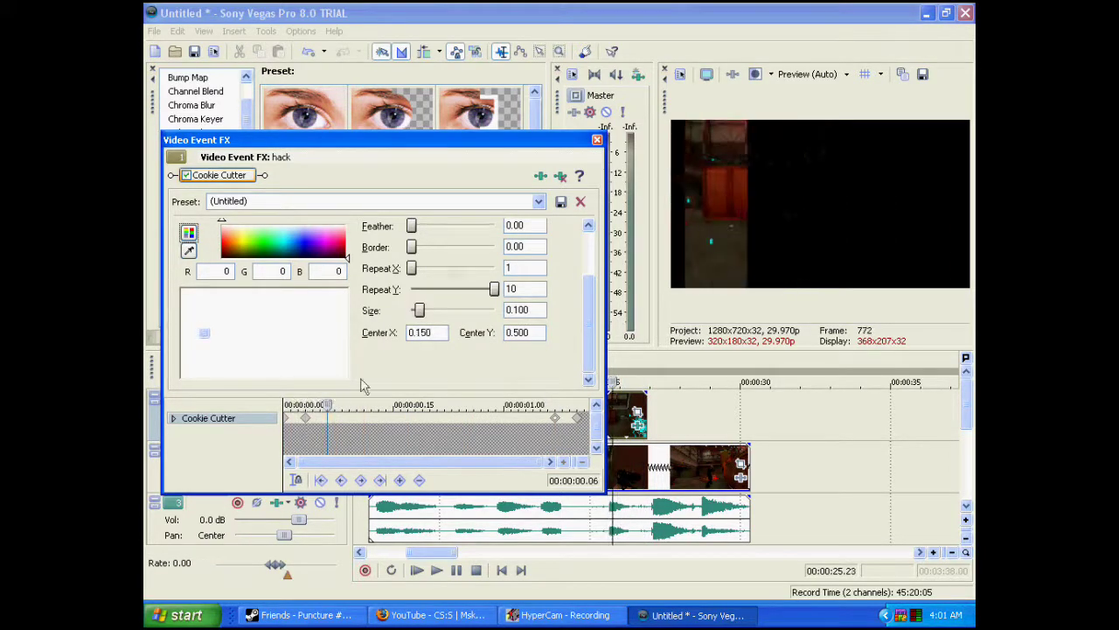
Adjust the mask feather and commit a 0.01 border
drag(593, 311, 593, 284)
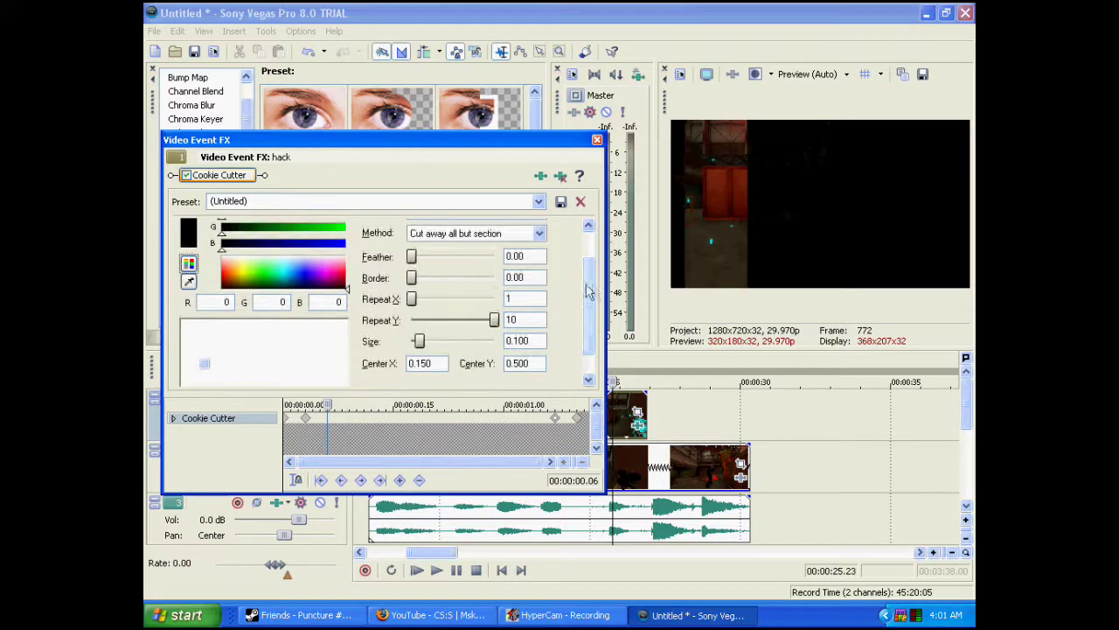
drag(415, 261, 412, 257)
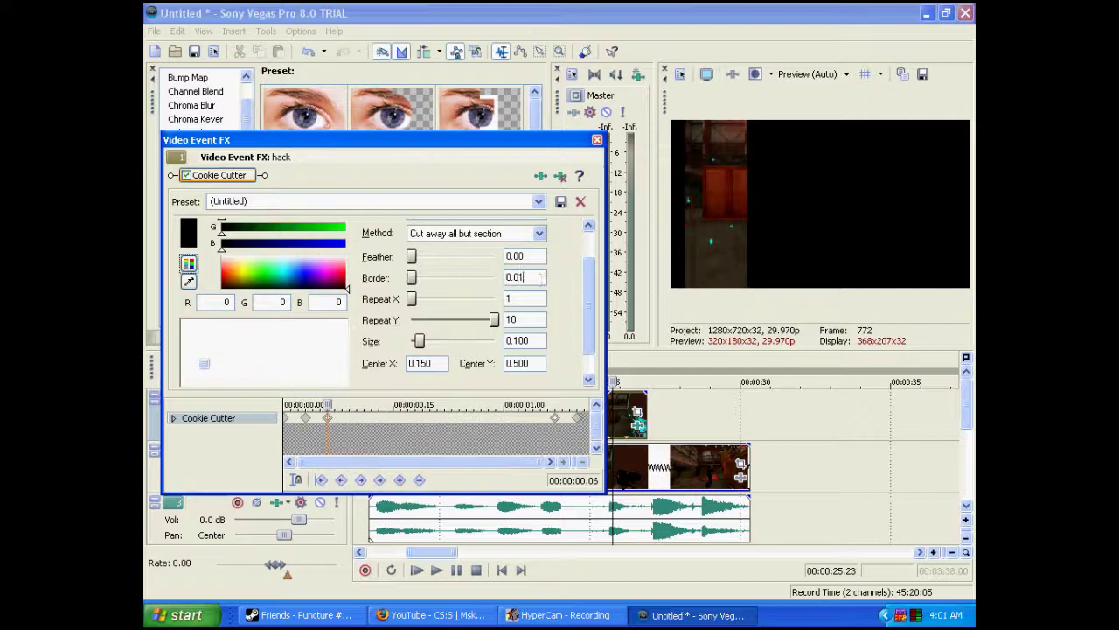
key(Return)
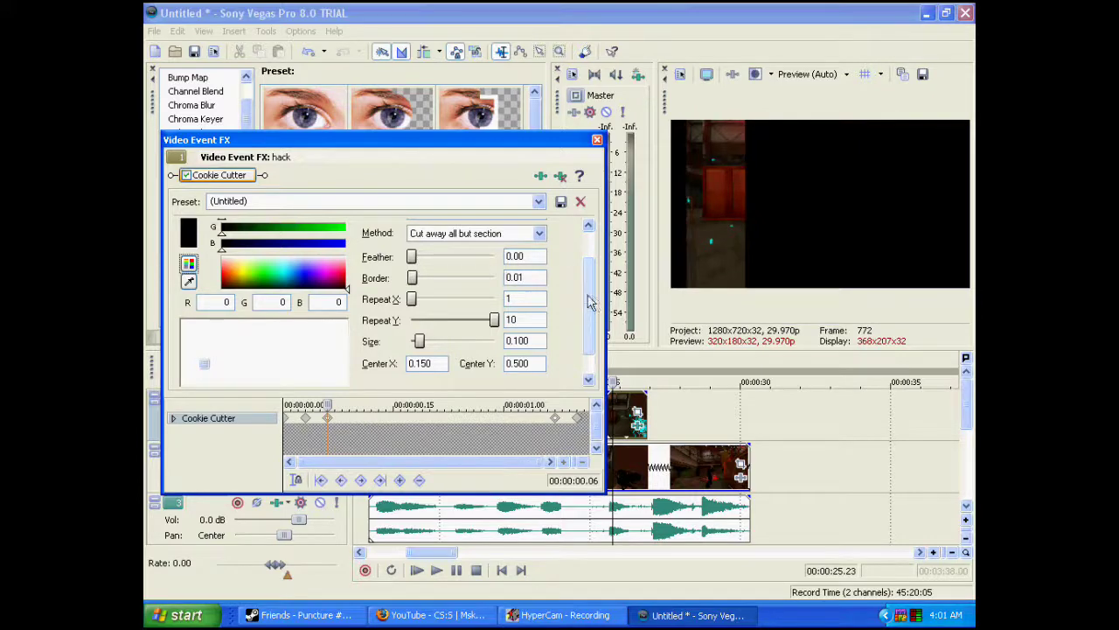
drag(591, 301, 598, 363)
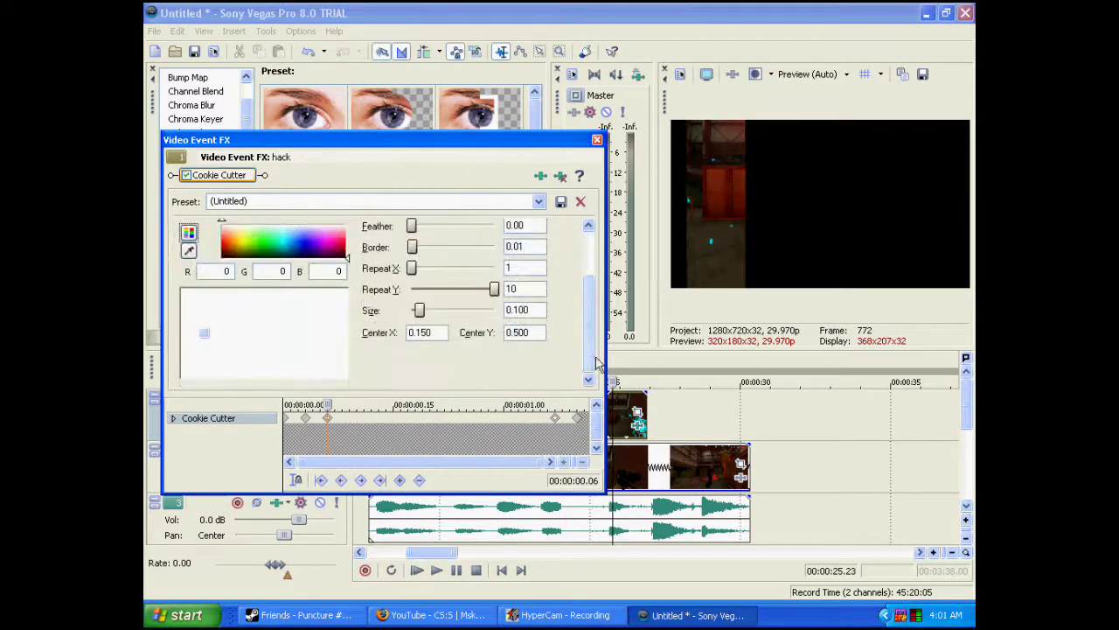
Close Cookie Cutter, scrub through the hack clip, and select Magic Bullet Looks in Video FX
click(598, 142)
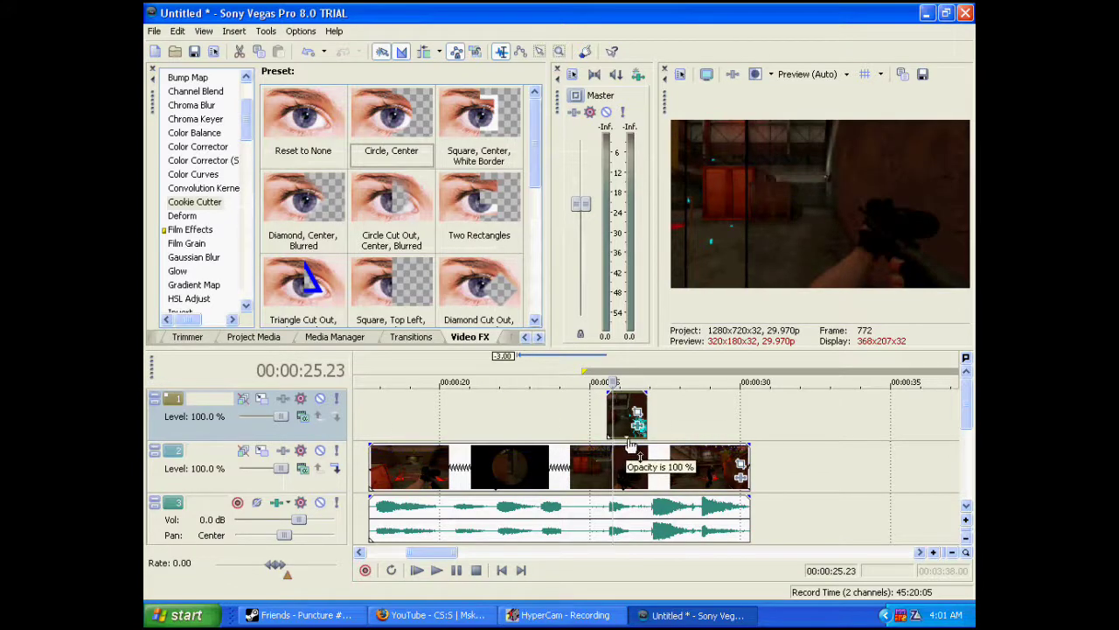
click(607, 456)
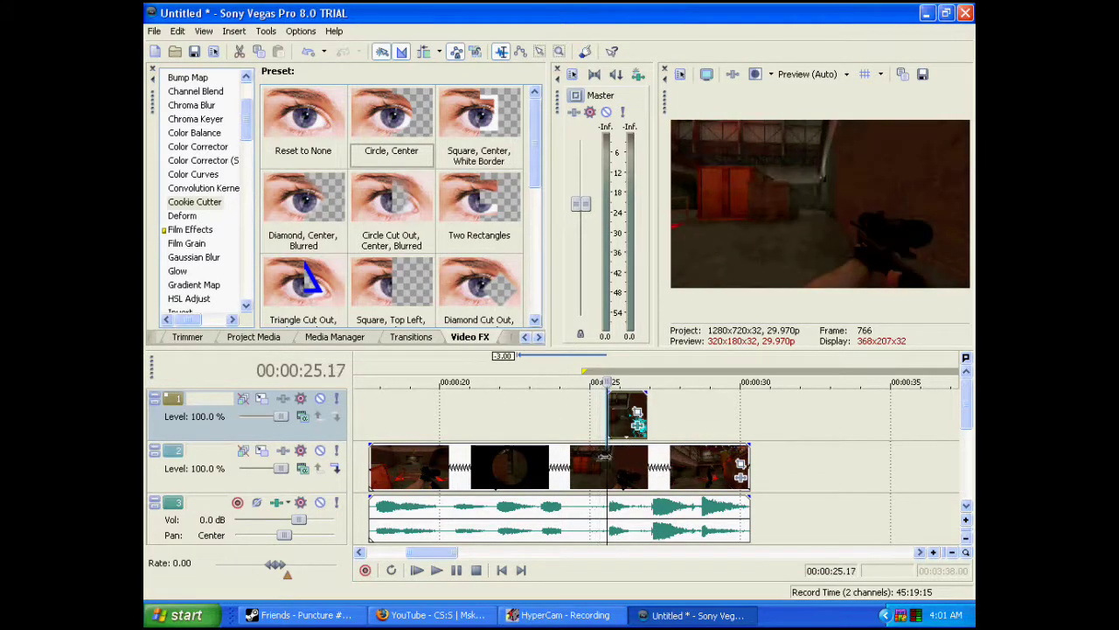
drag(606, 457, 614, 494)
drag(246, 147, 248, 179)
click(210, 232)
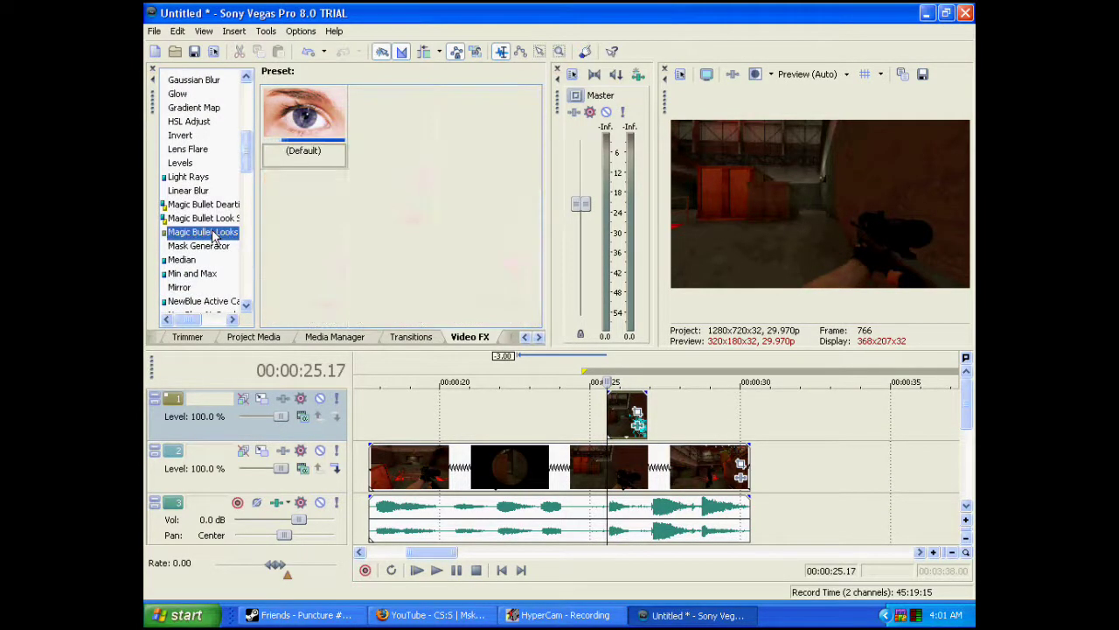
Apply Magic Bullet Looks to the Tripple clip with a red-tinted look
drag(216, 239, 587, 477)
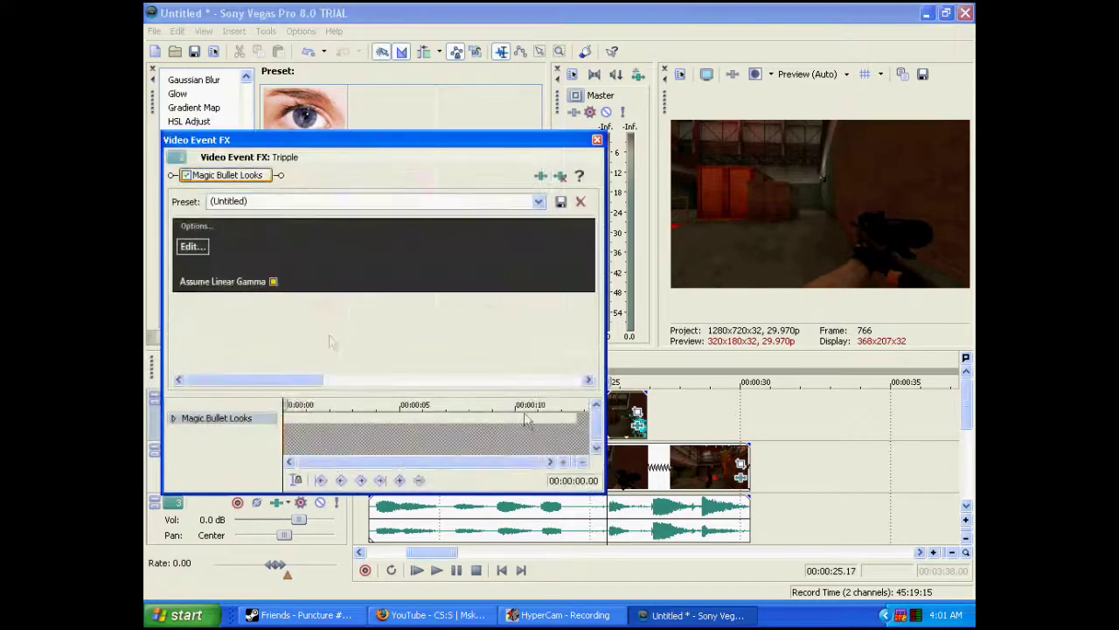
click(190, 246)
mouse_move(147, 267)
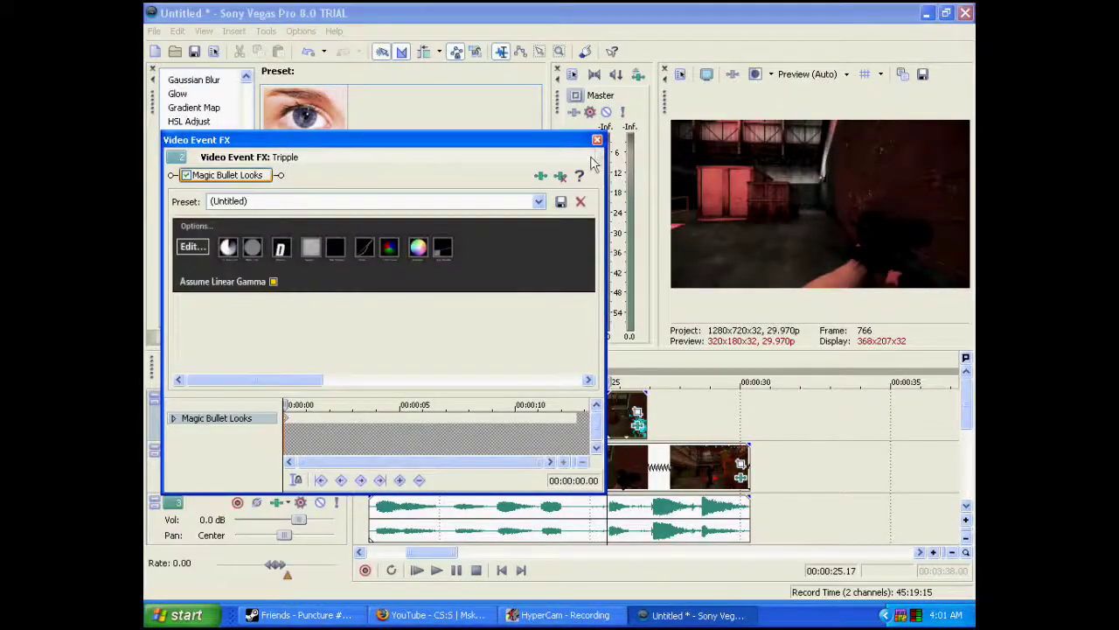
click(597, 141)
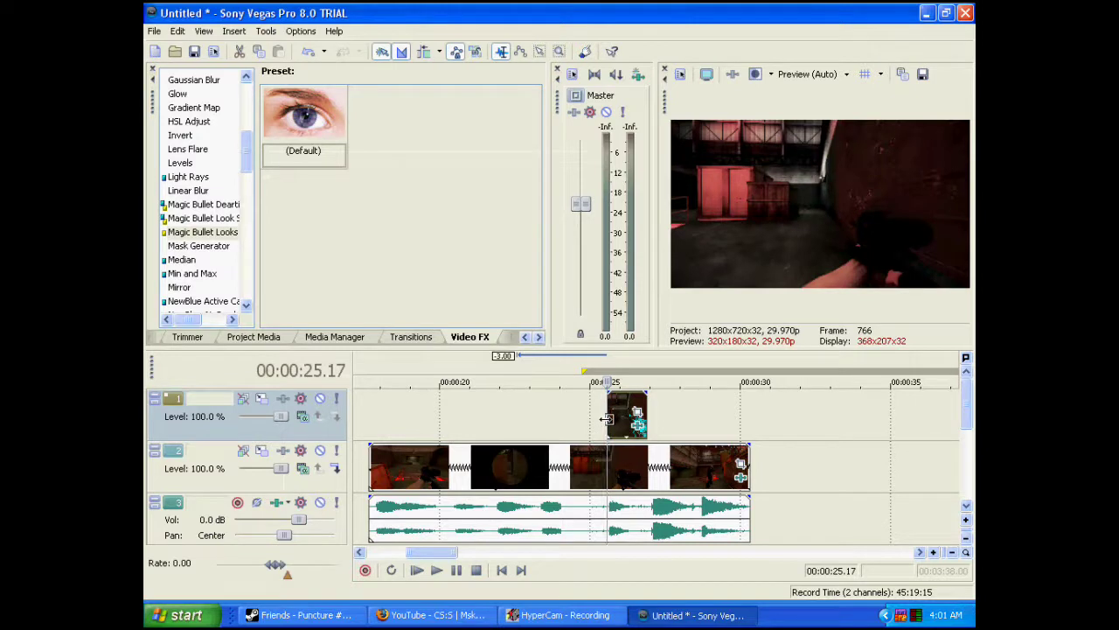
Check the grade around 00:00:26, then add Magic Bullet Looks to the hack clip
click(619, 422)
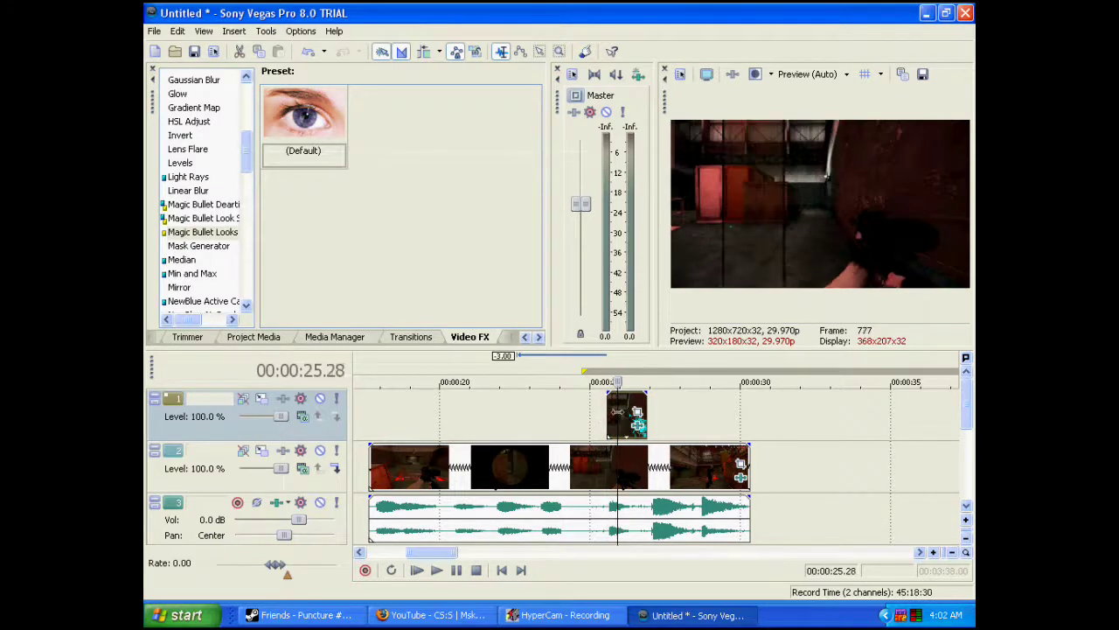
click(629, 413)
click(648, 413)
click(631, 413)
click(635, 413)
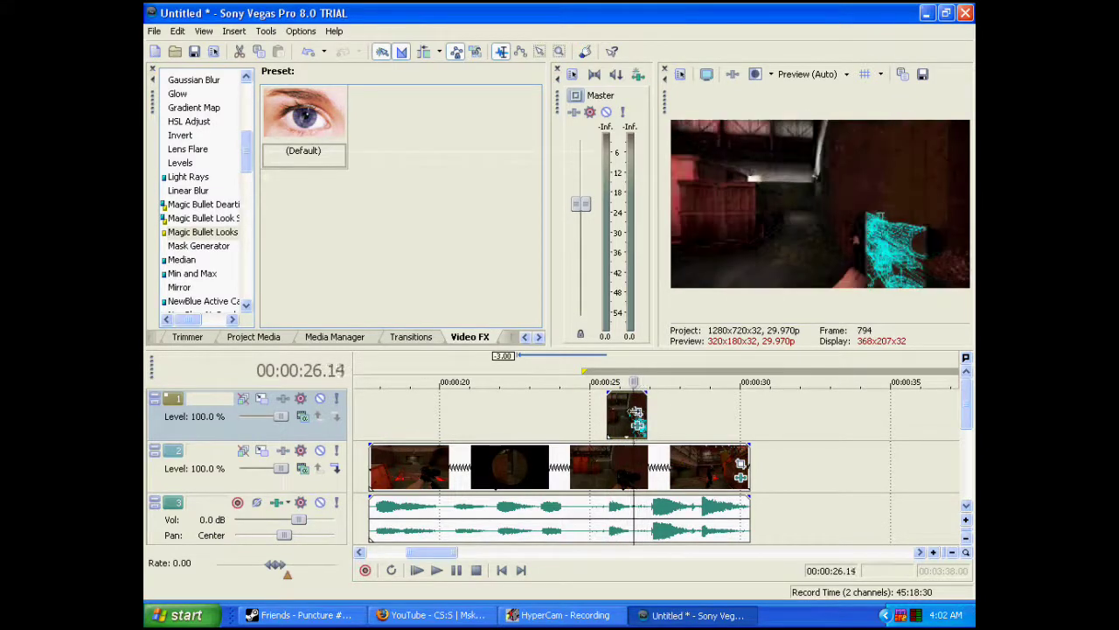
click(633, 413)
click(631, 412)
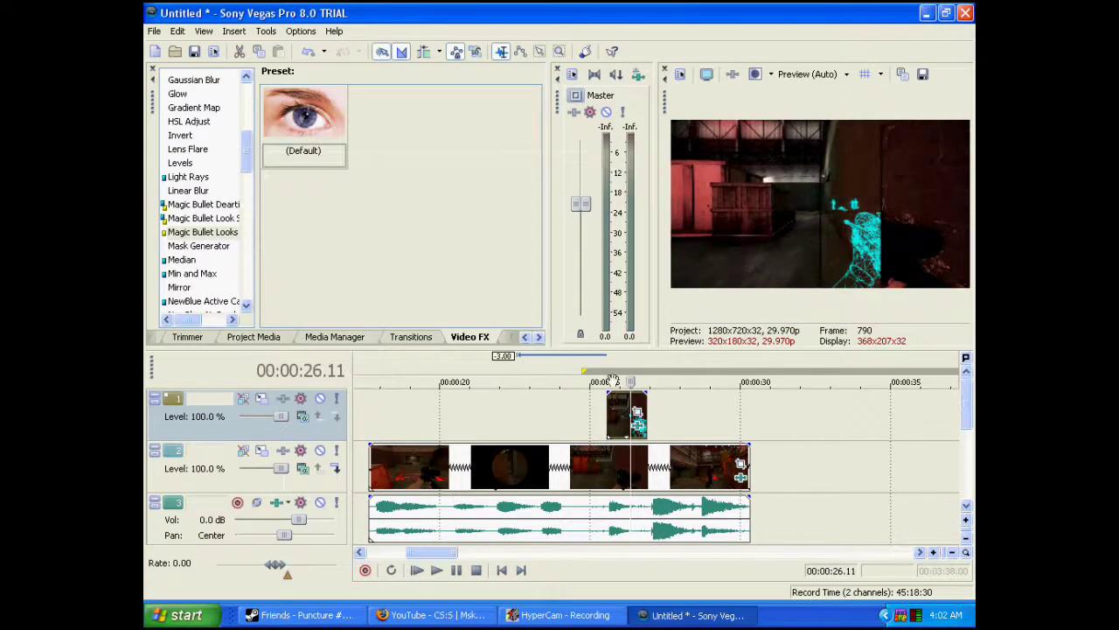
drag(233, 233, 623, 418)
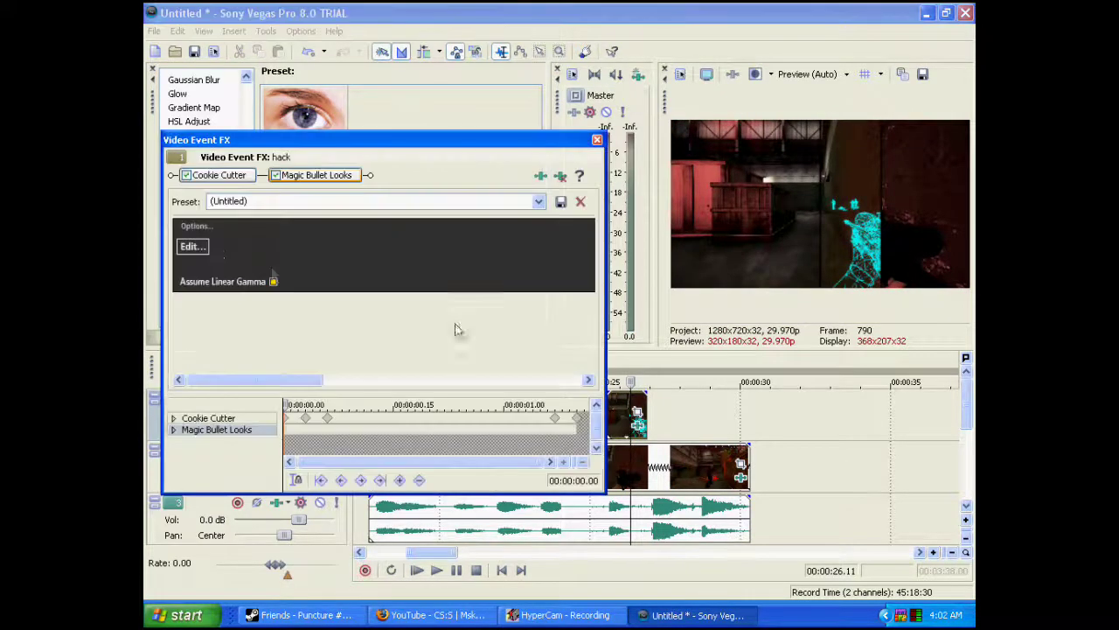
Give the hack clip the Black and White Crunch look and preview the overlay
click(192, 246)
mouse_move(143, 248)
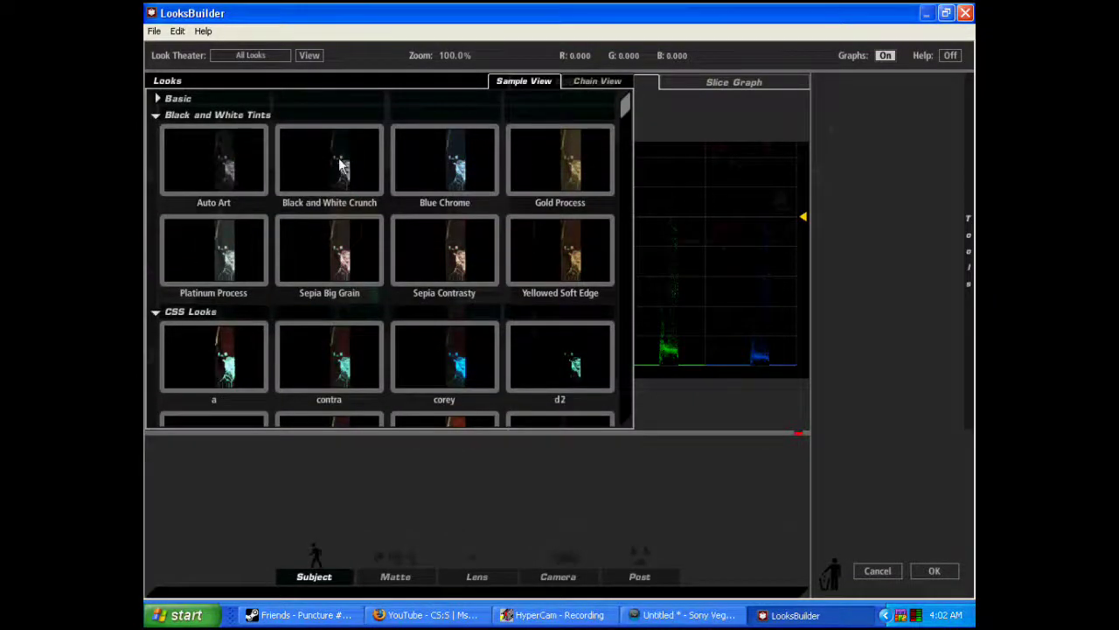
click(341, 164)
click(932, 571)
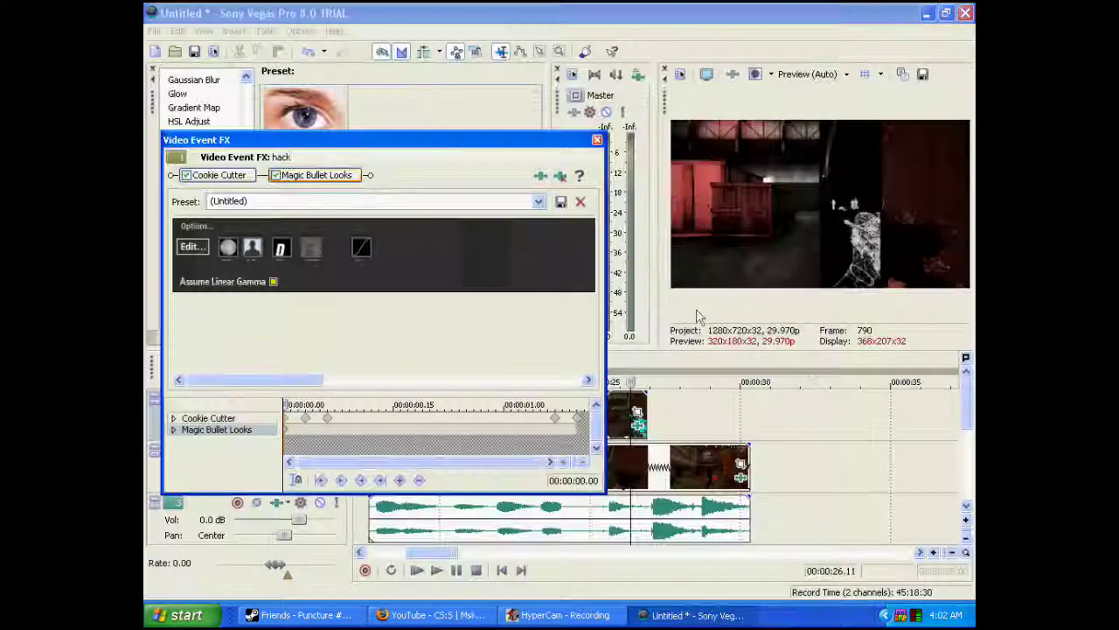
click(597, 140)
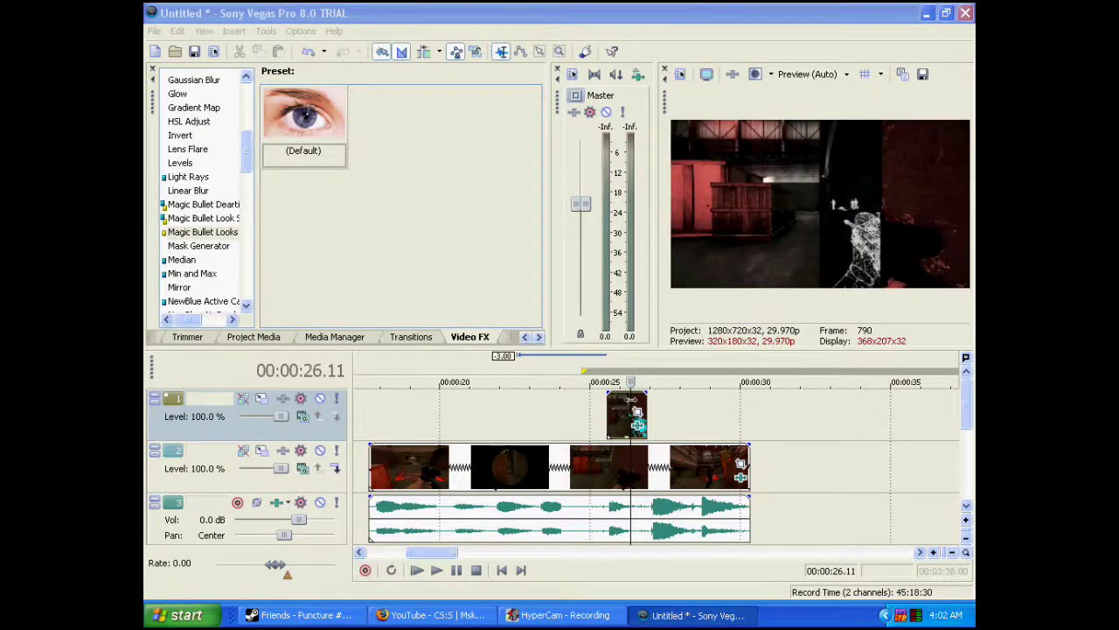
mouse_move(631, 400)
mouse_down()
mouse_move(601, 398)
mouse_move(659, 408)
mouse_move(611, 410)
mouse_up()
Delete the video and audio events before 00:00:24.21 on tracks 2 and 3
click(581, 464)
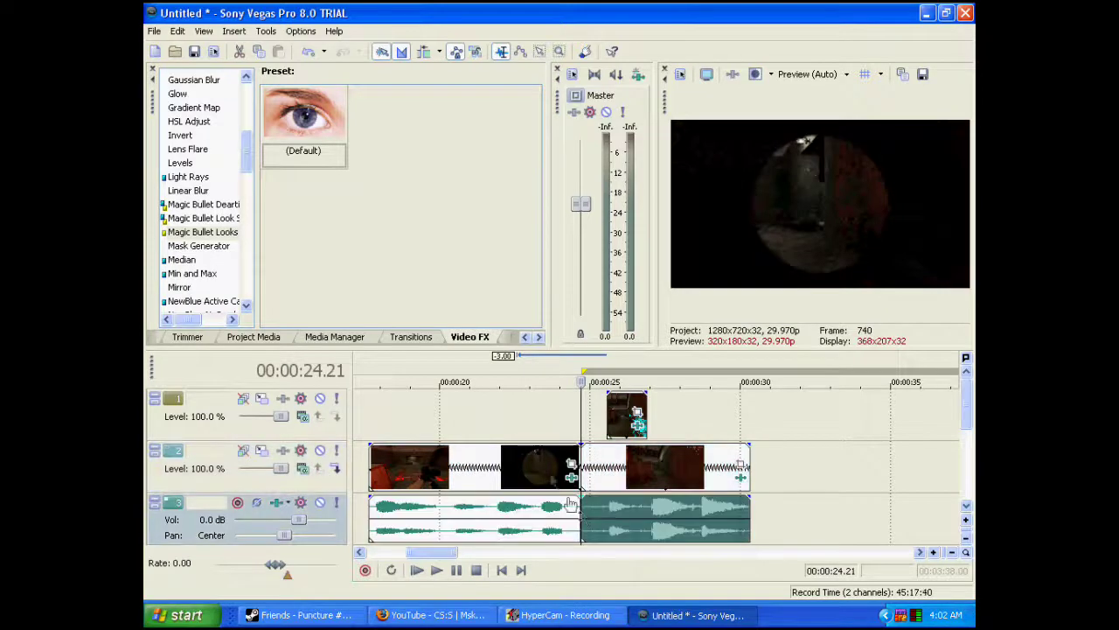
click(545, 465)
right_click(545, 465)
click(577, 261)
right_click(537, 519)
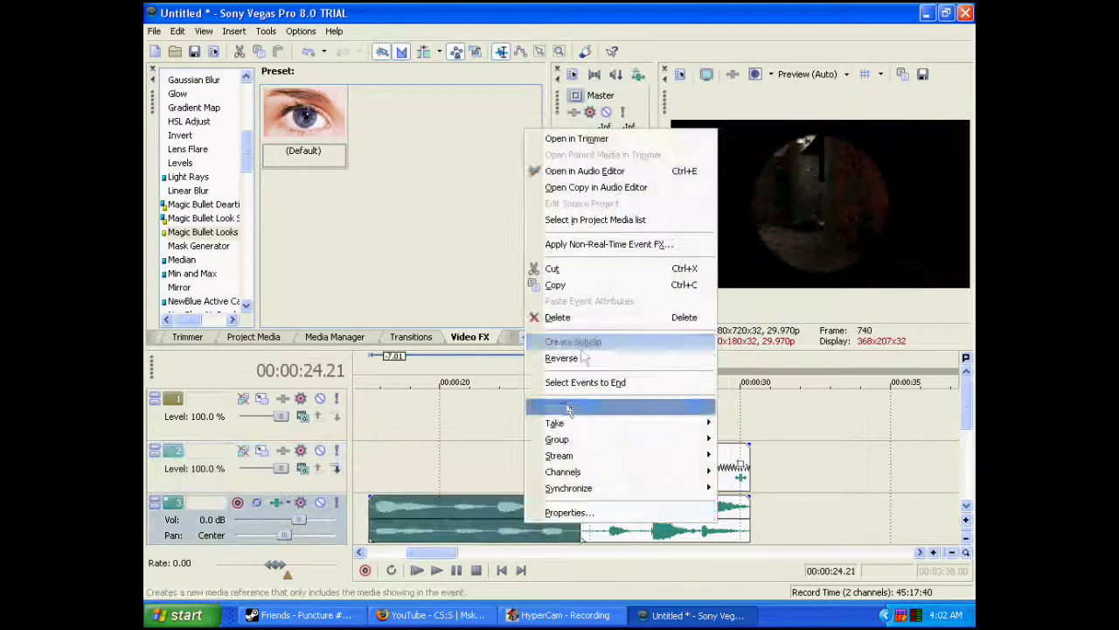
click(578, 318)
Delete the red audio event on track 4 and move the playhead to 00:00:23.25
click(968, 452)
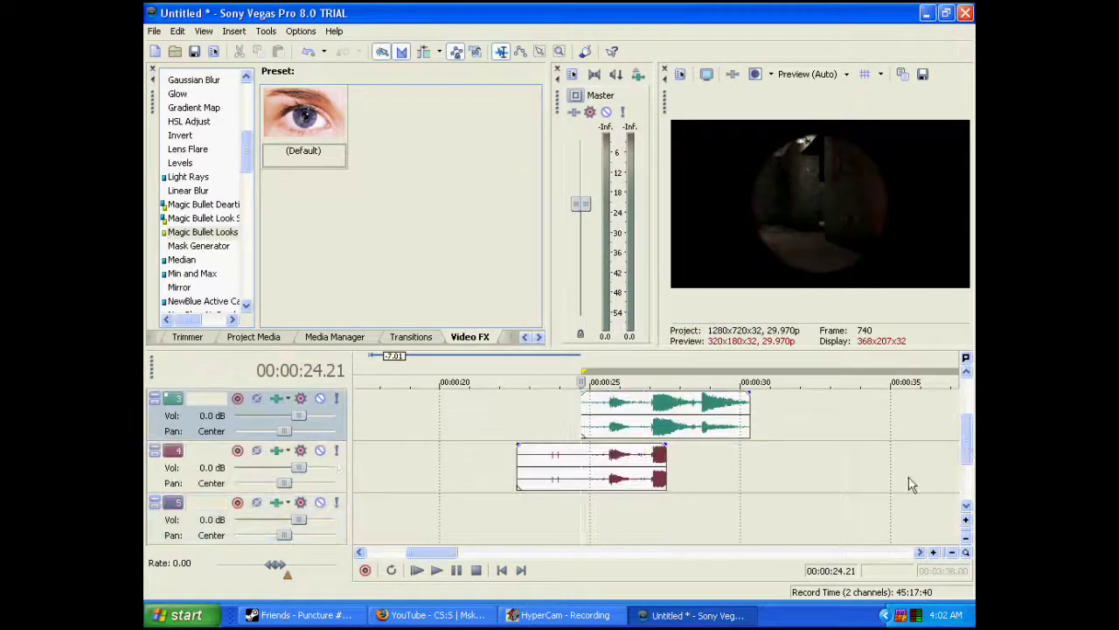
right_click(618, 480)
click(648, 265)
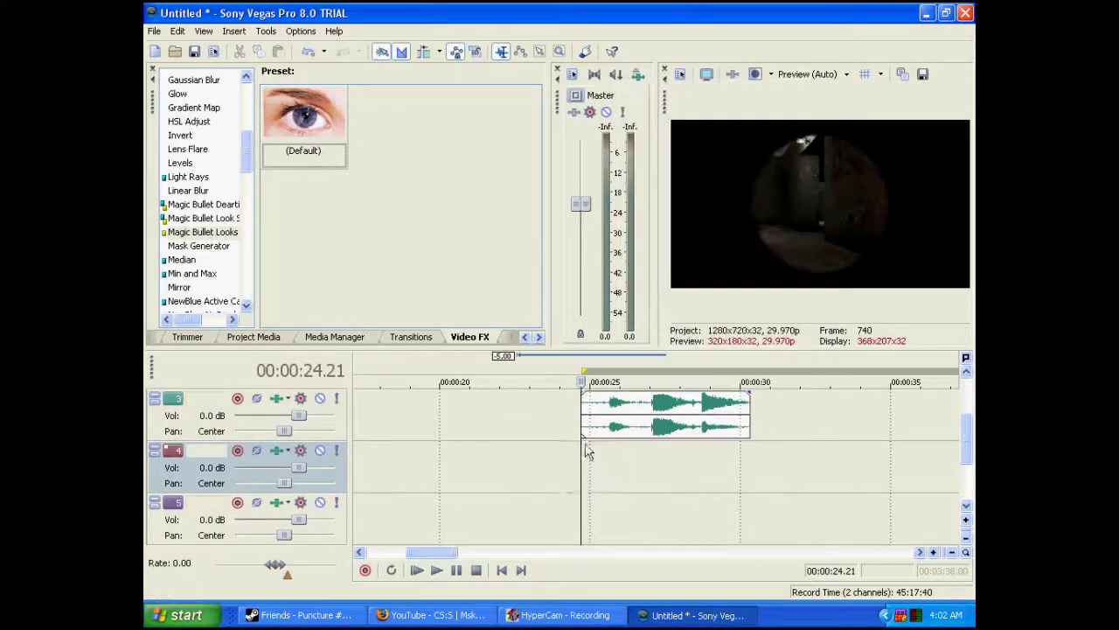
drag(550, 464, 556, 455)
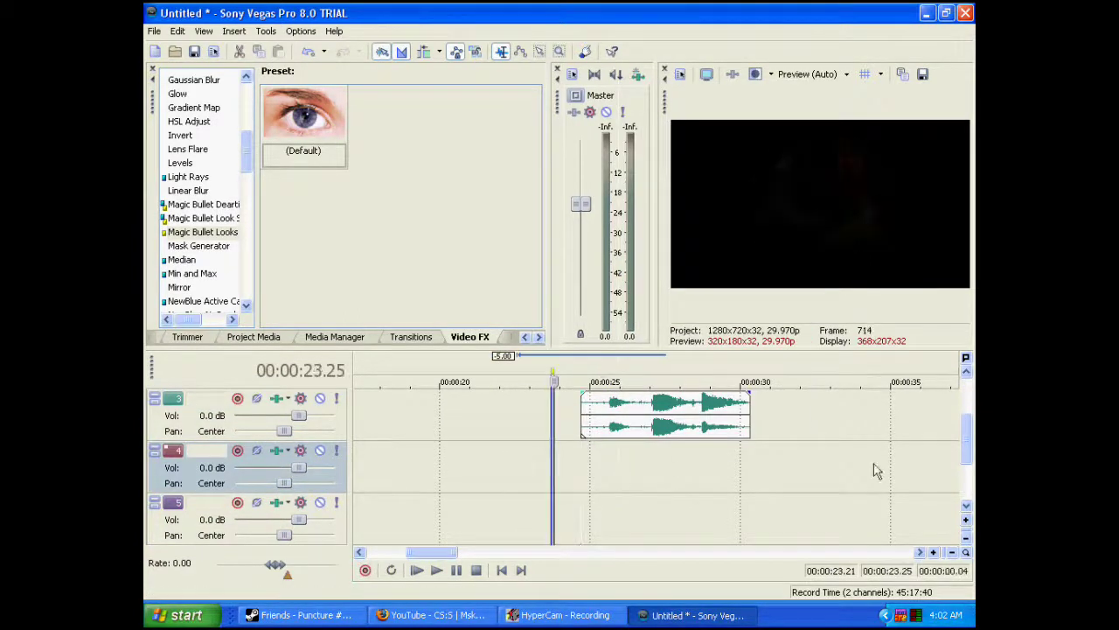
scroll(877, 471, up, 1)
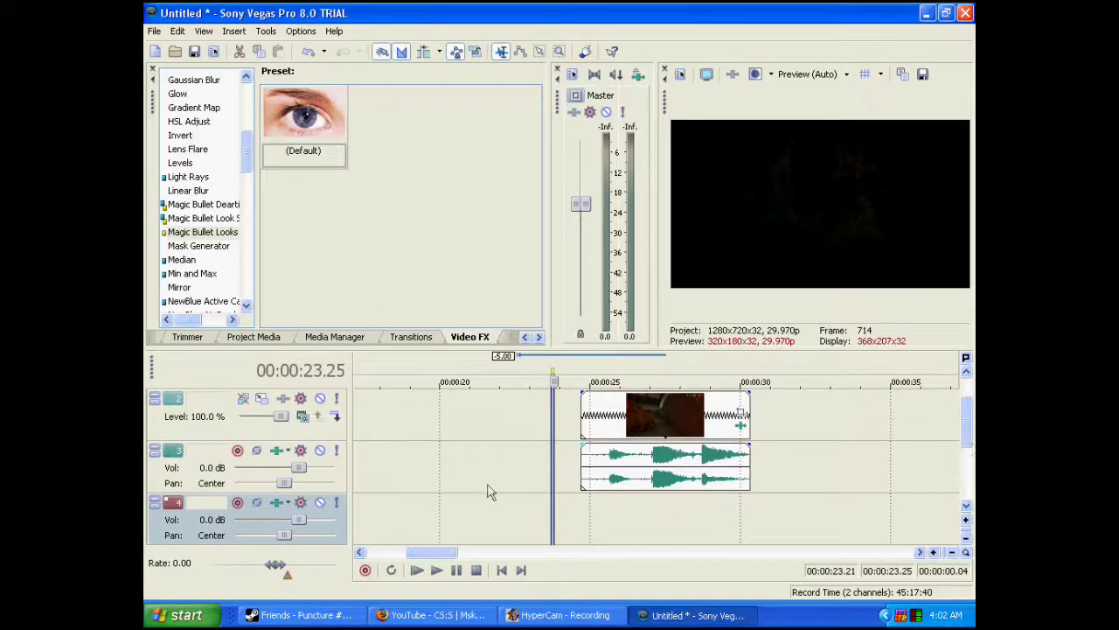
Open '03 Breath' from My Music > Breaking Benjamin > Phobia onto the timeline
click(154, 30)
click(184, 66)
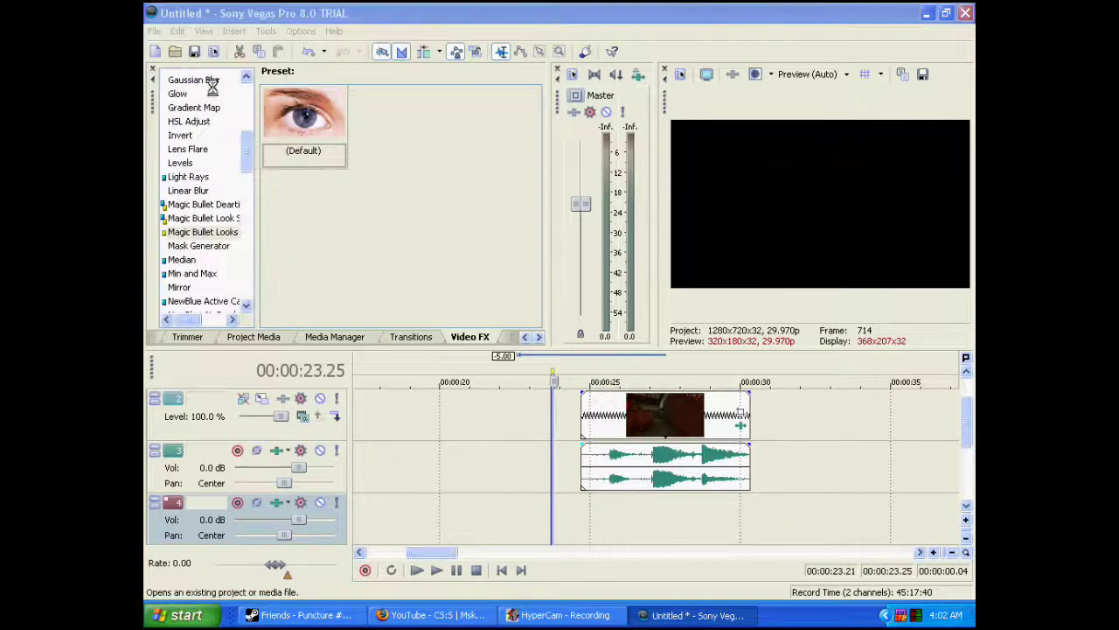
click(373, 241)
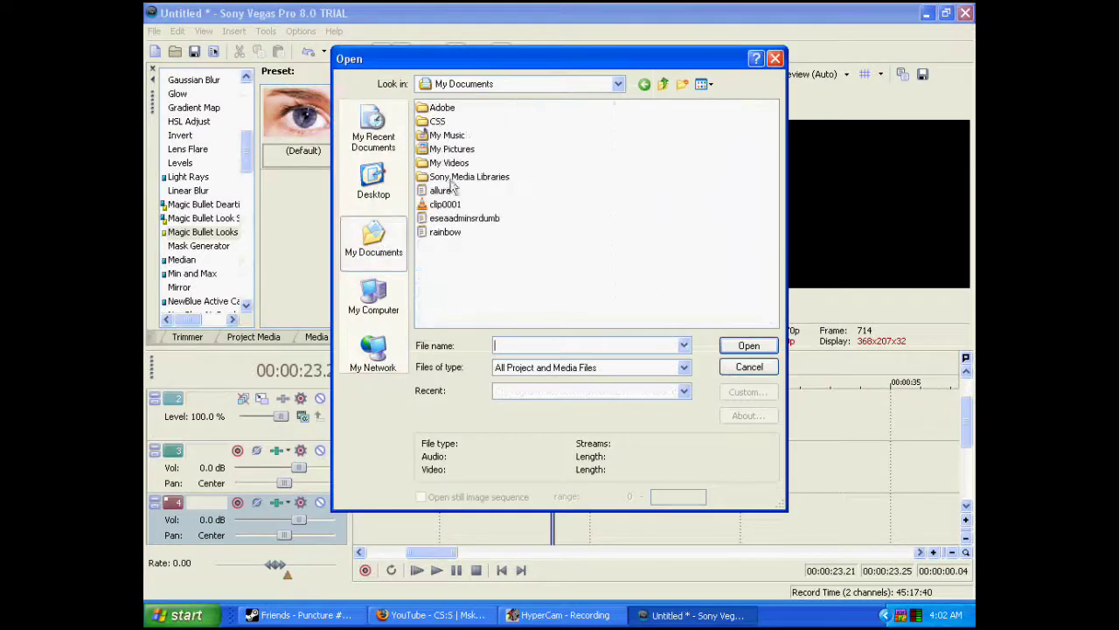
double_click(447, 134)
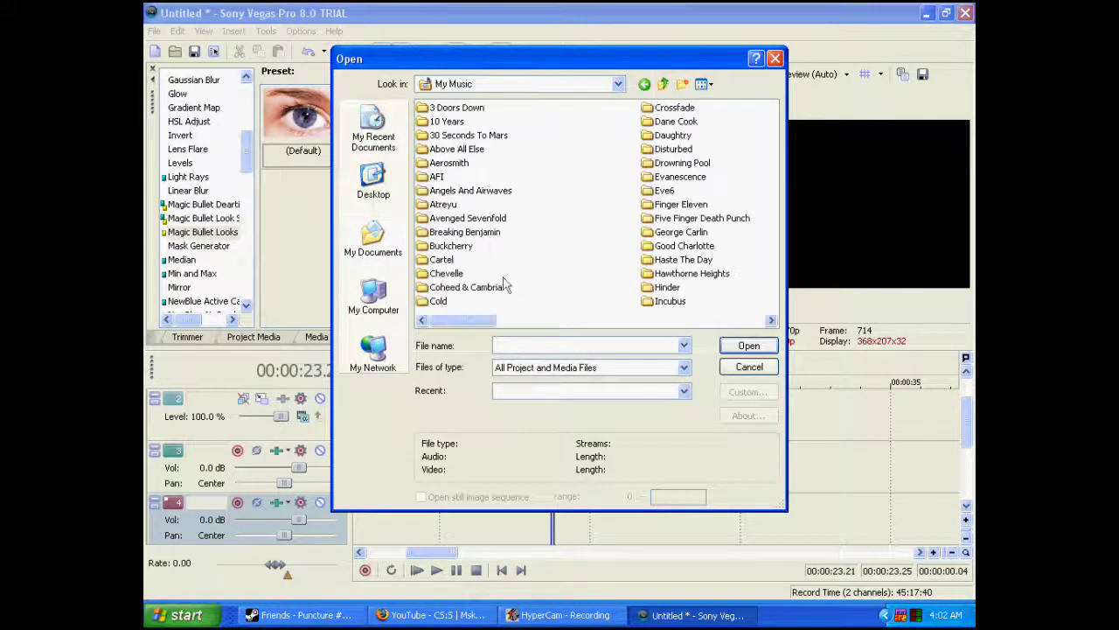
double_click(468, 233)
double_click(444, 108)
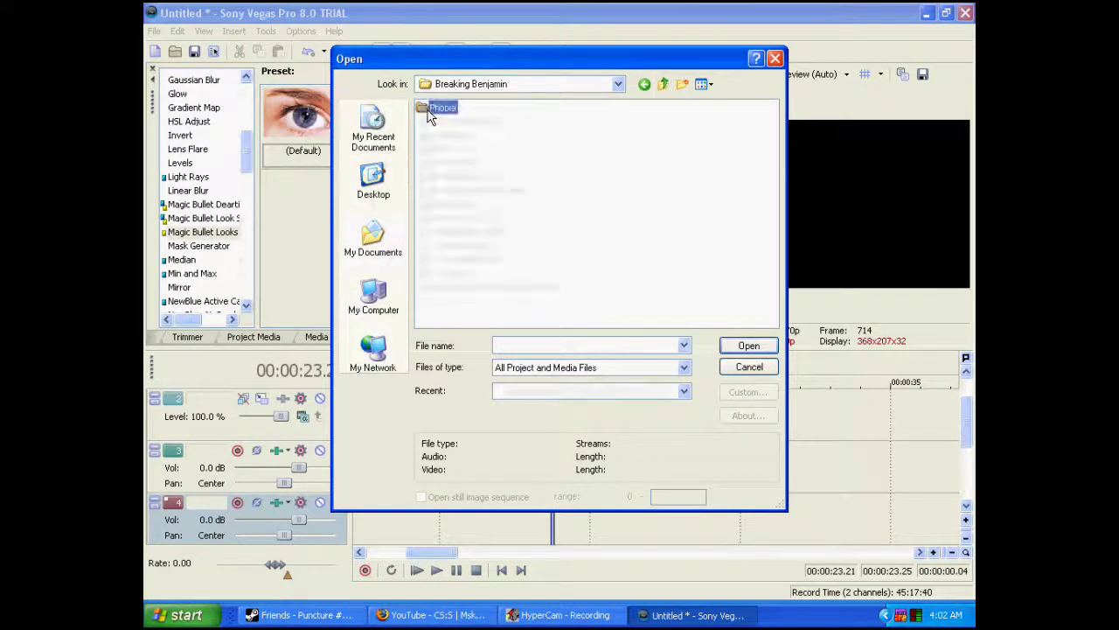
click(766, 344)
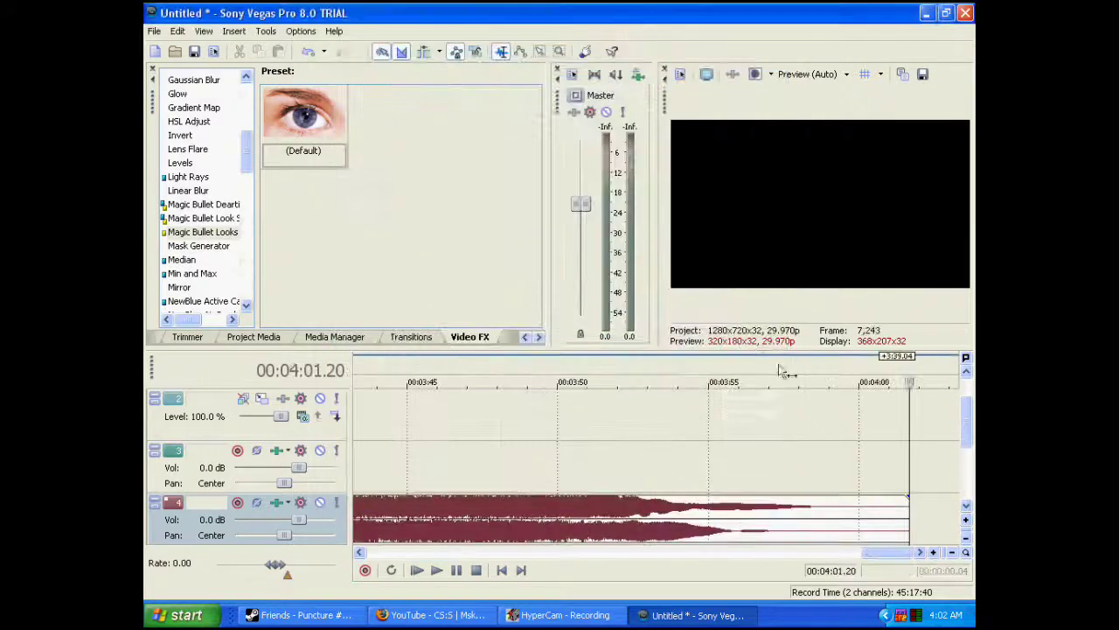
Slide the song earlier on track 4 and play it back to check the sync
drag(886, 553, 441, 553)
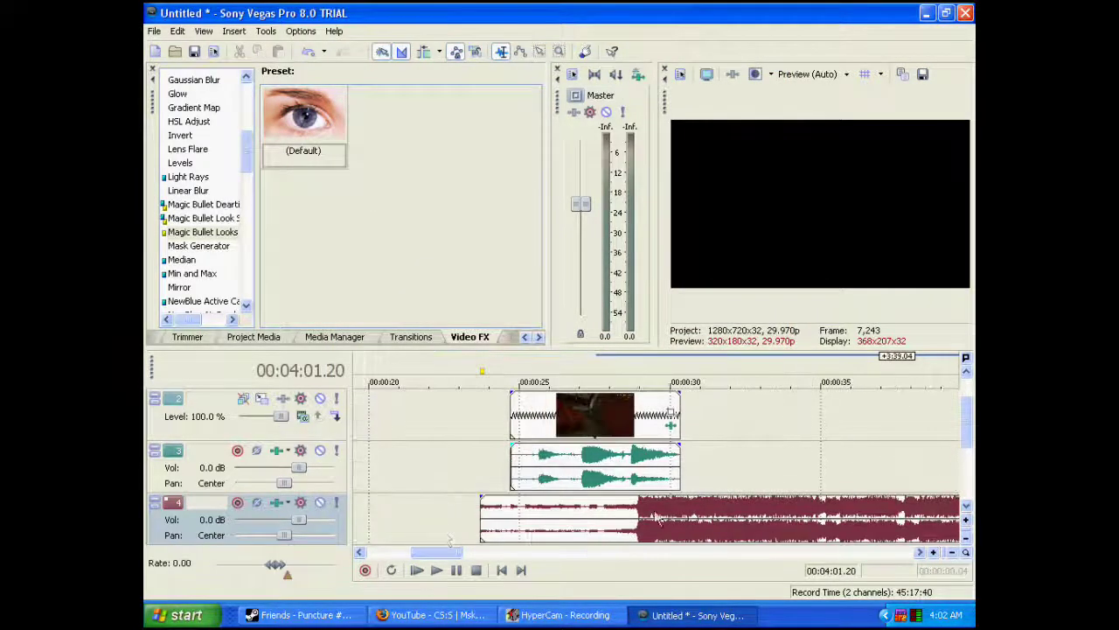
drag(658, 519, 600, 507)
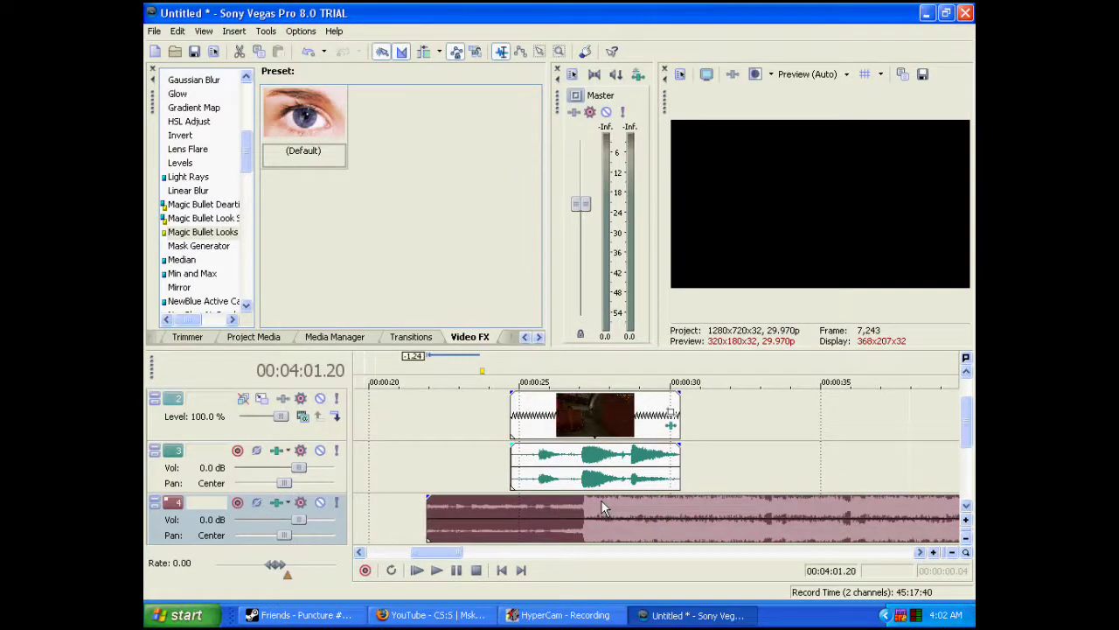
scroll(969, 442, up, 1)
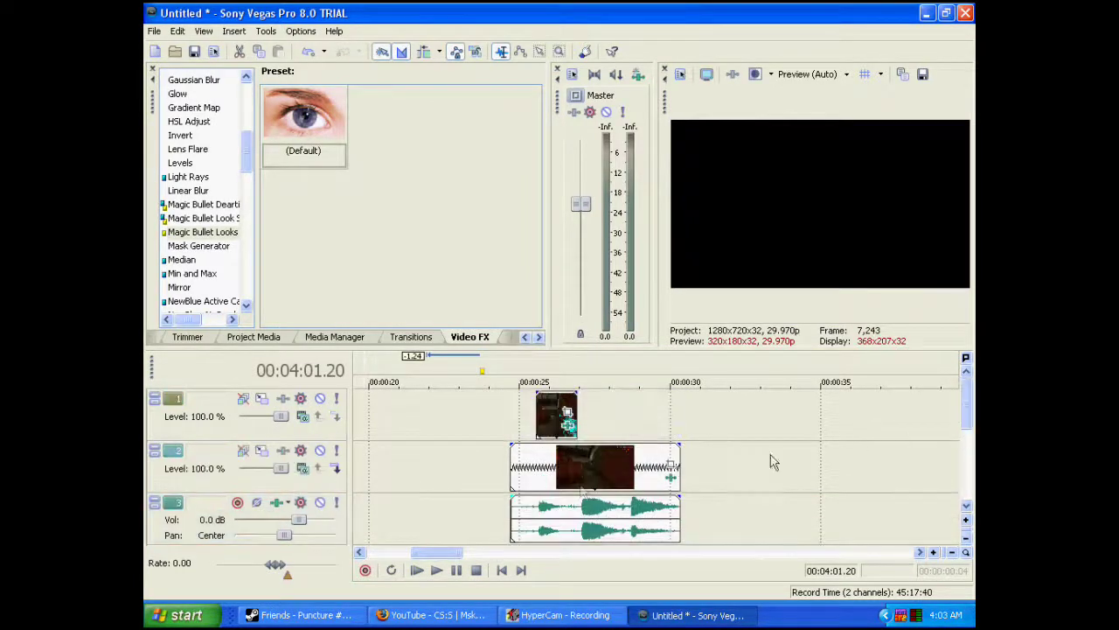
click(537, 480)
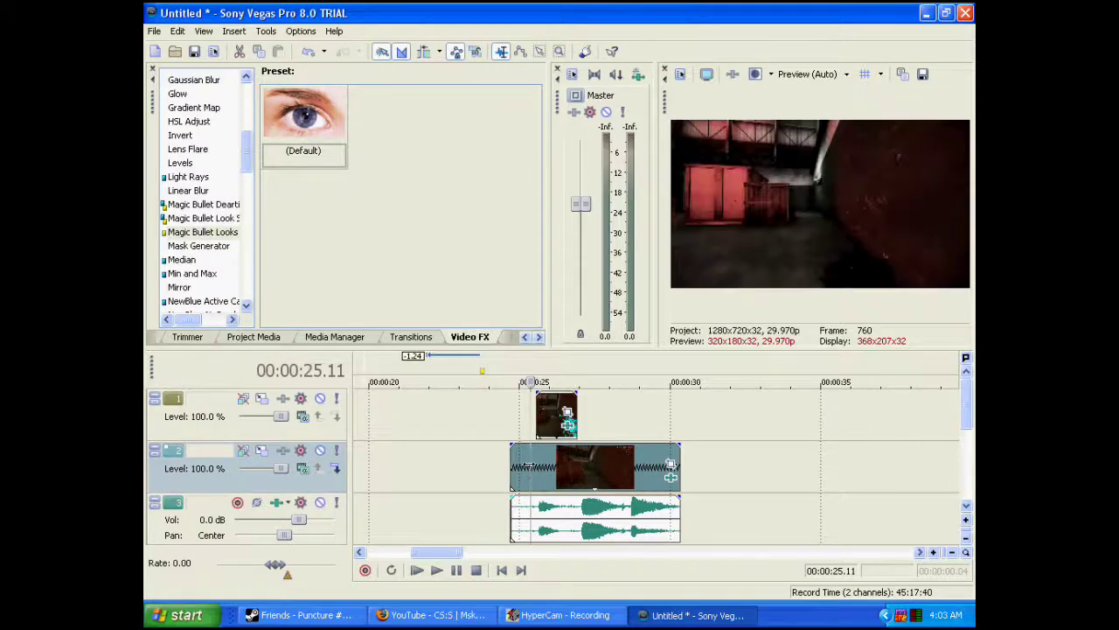
key(space)
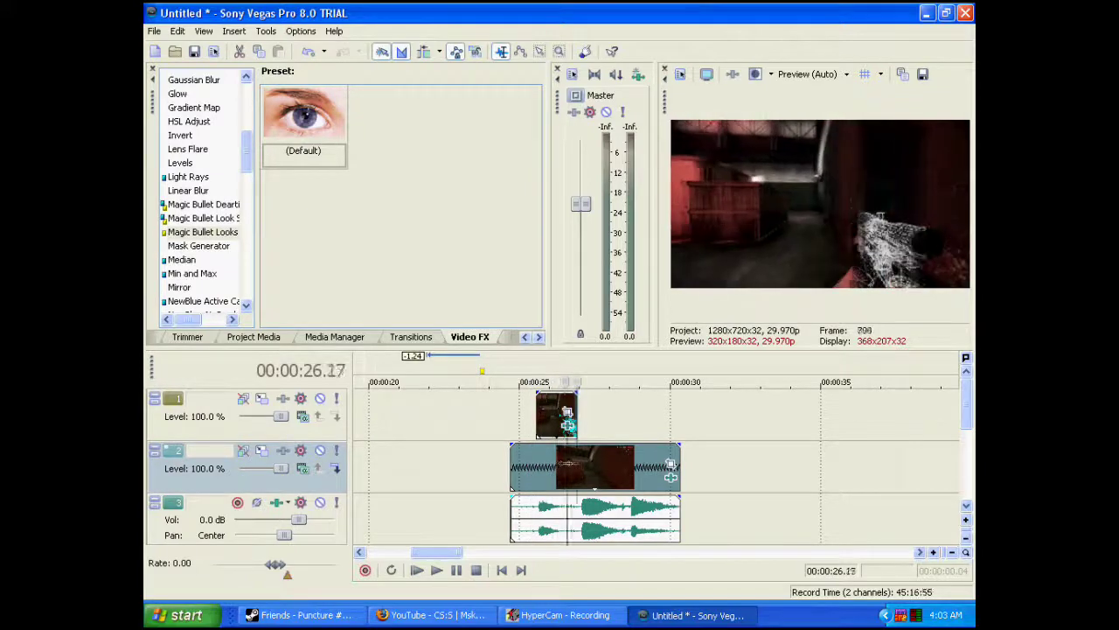